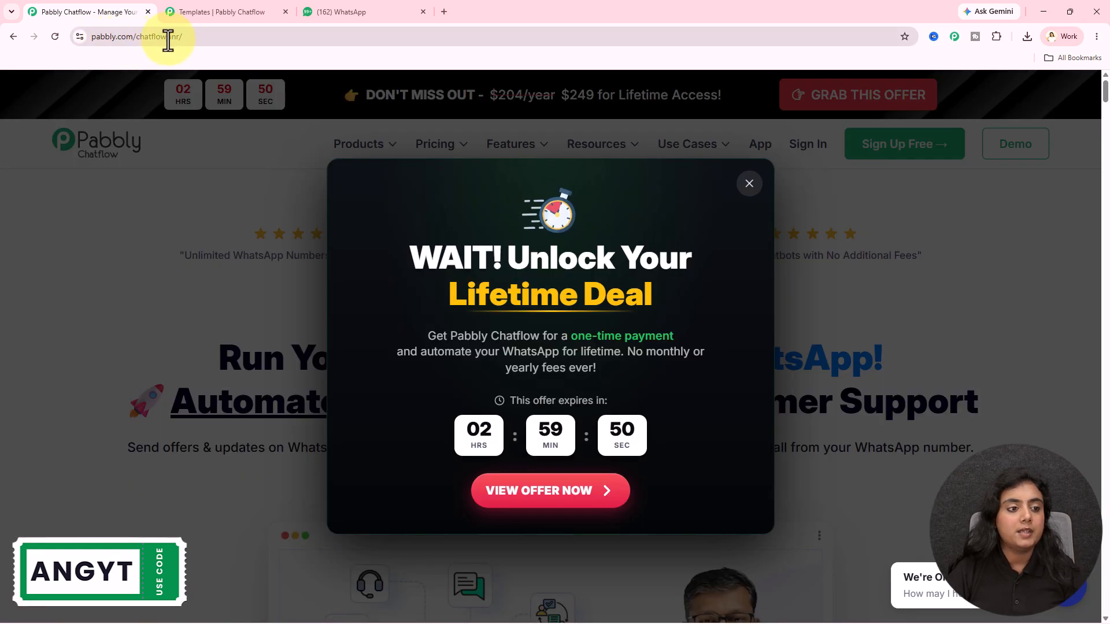
- Close the Pabbly Chatflow website page and review the NaturalGlow skincare offer message in the Pab Bot chat on WhatsApp Web
left_click(167, 235)
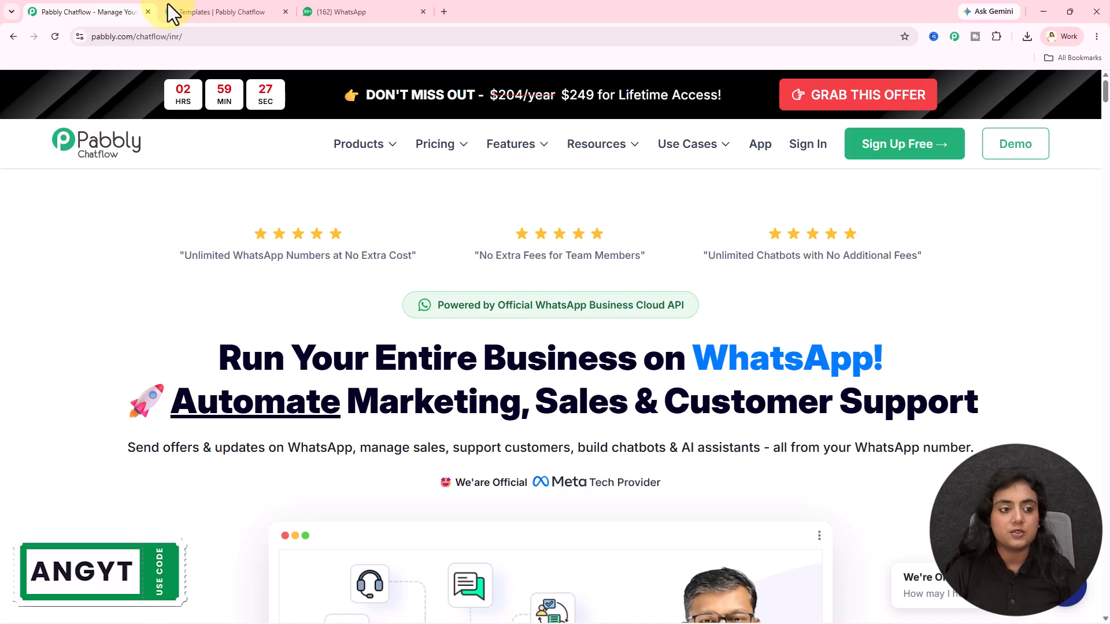
left_click(147, 11)
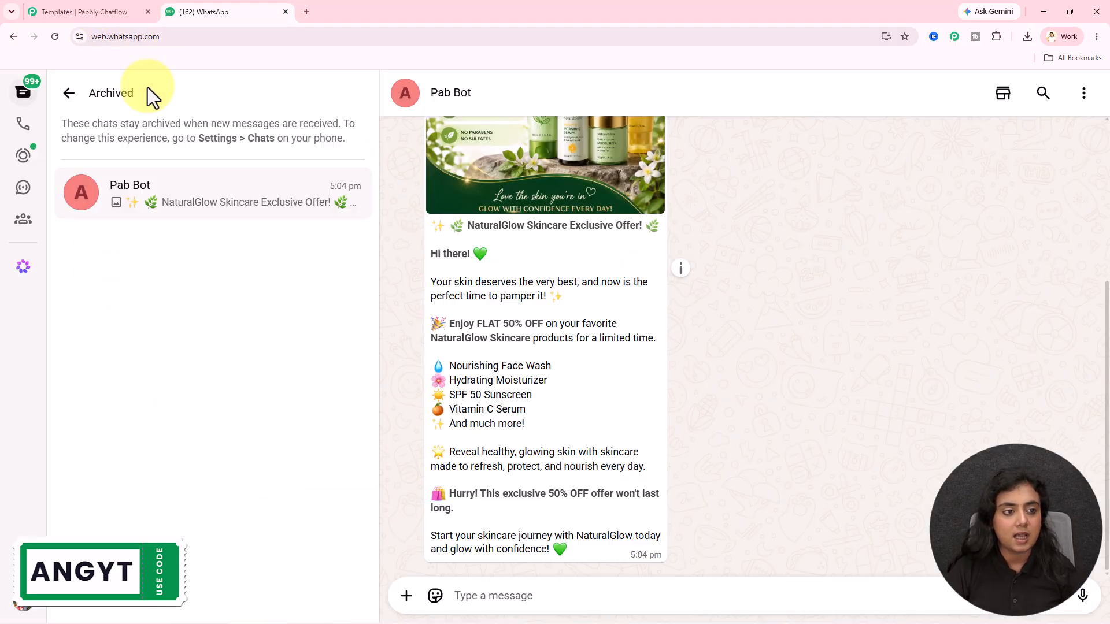
left_click(107, 4)
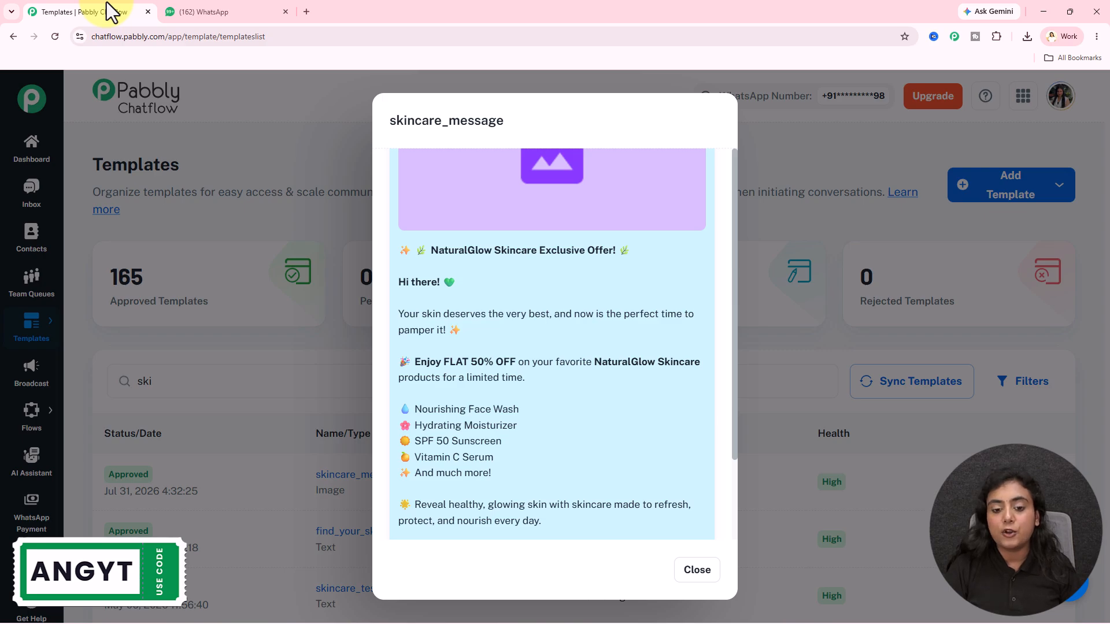
left_click(223, 12)
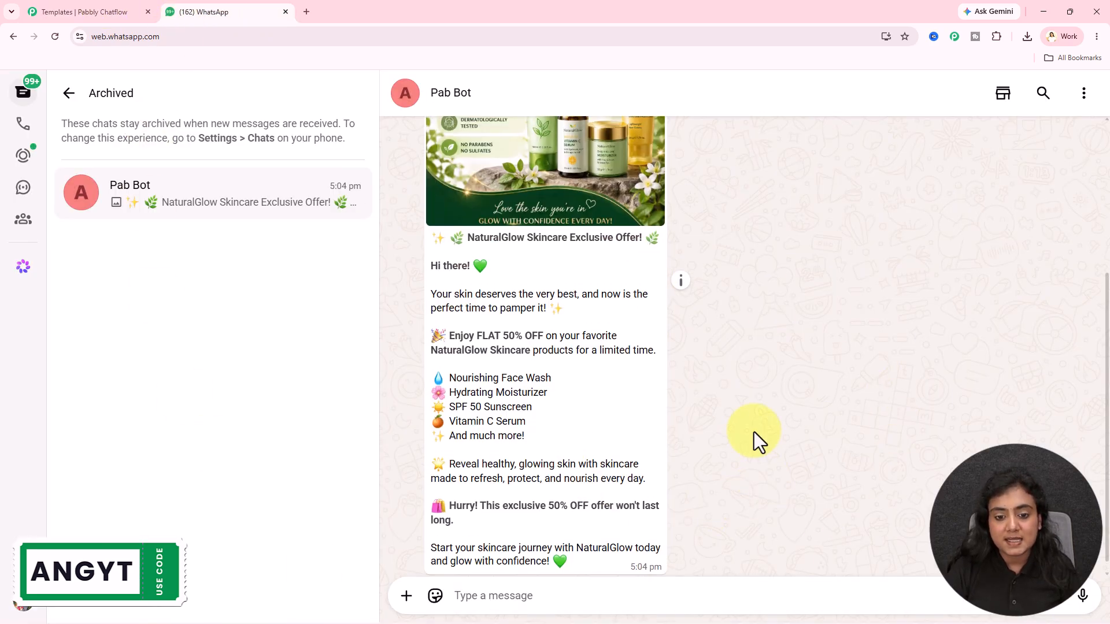
scroll(754, 432, "up", 3)
scroll(754, 431, "down", 3)
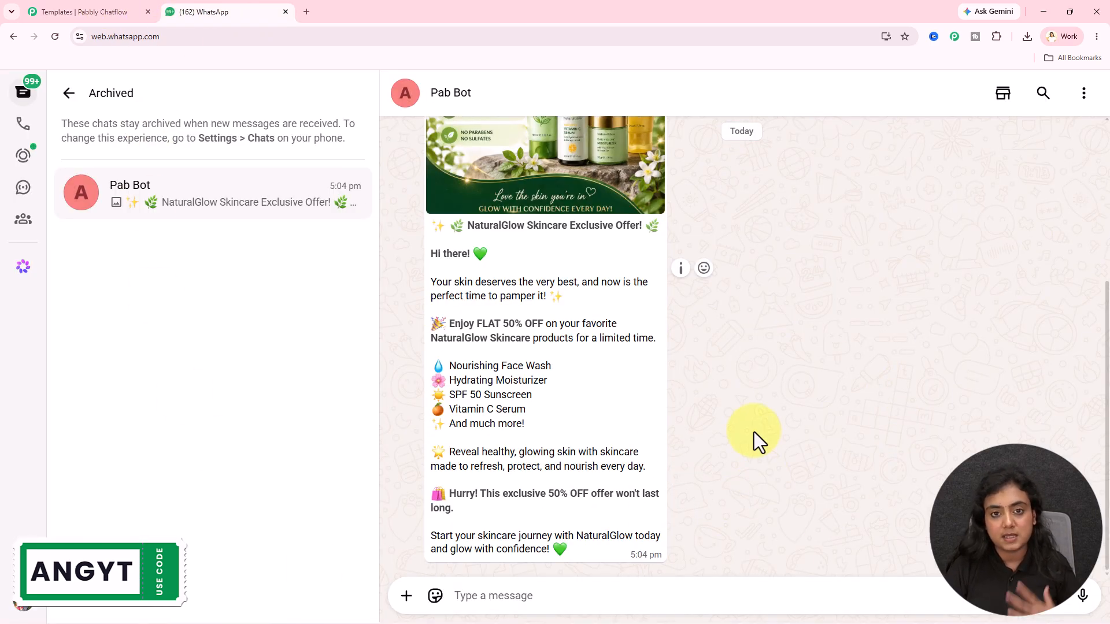
- Switch back to Pabbly Chatflow, close the skincare_message template preview and open the dashboard
left_click(89, 10)
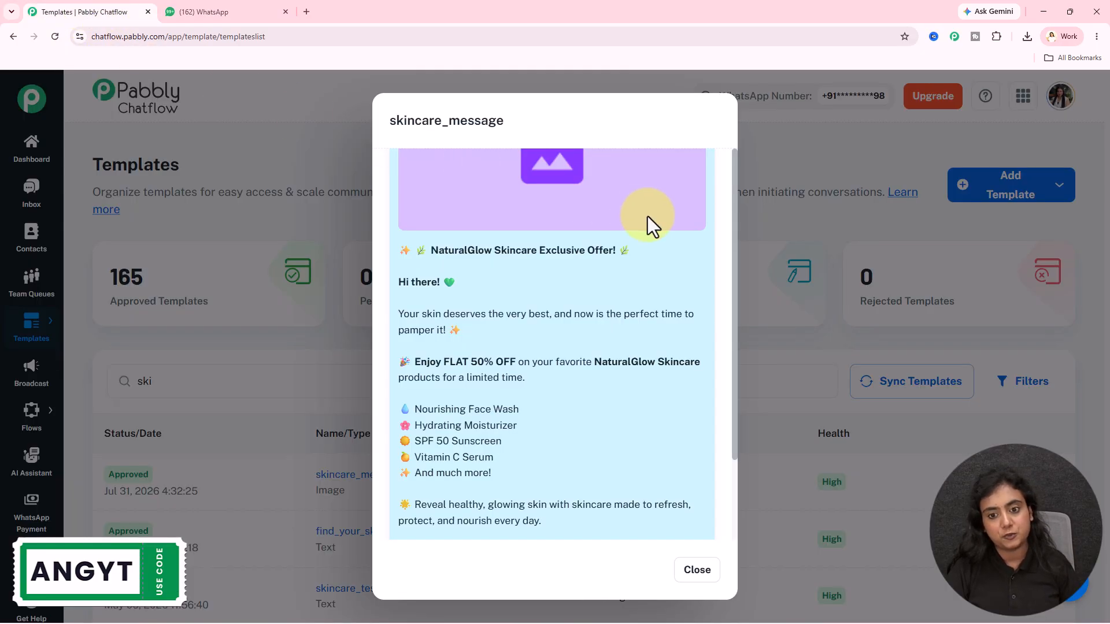
left_click(696, 560)
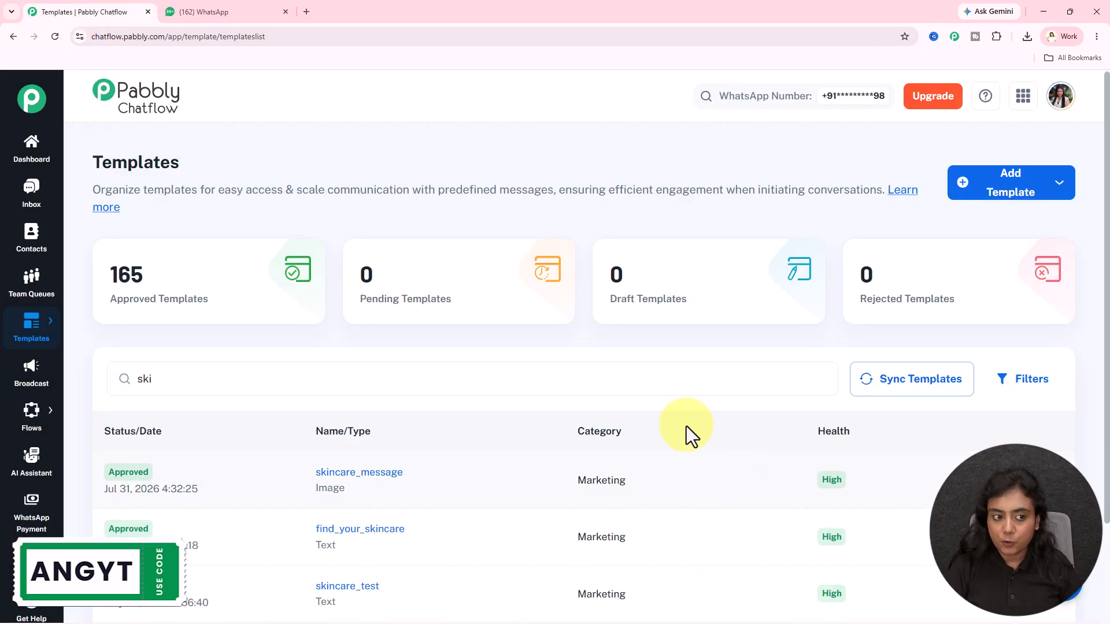
left_click(13, 161)
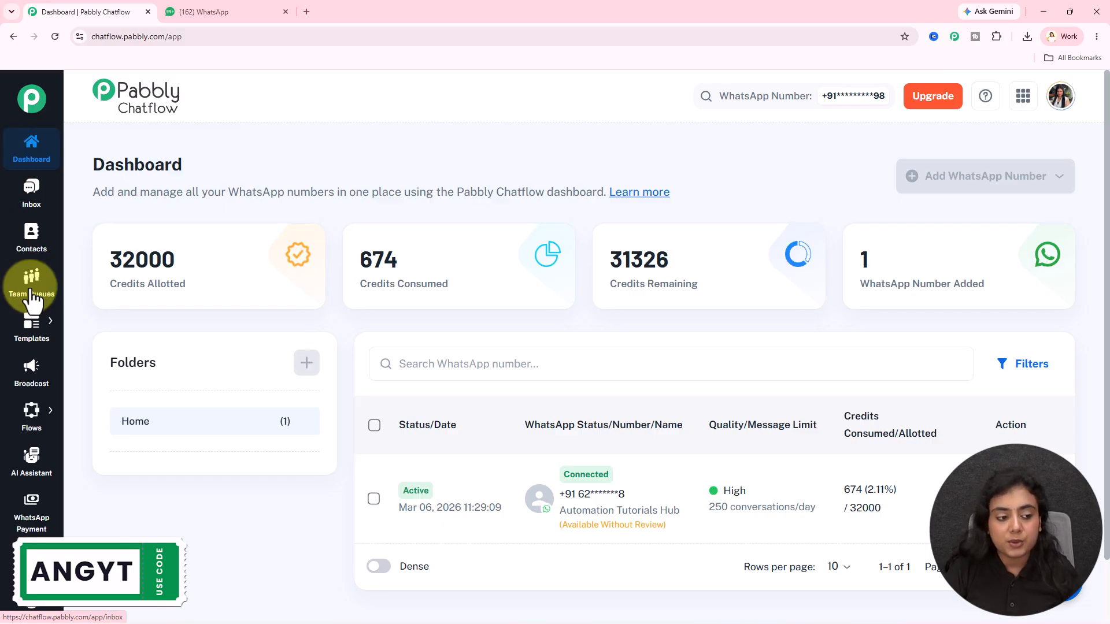
- Search the WhatsApp templates for "sk" and open the preview of the skincare_message template
mouse_move(35, 324)
left_click(103, 329)
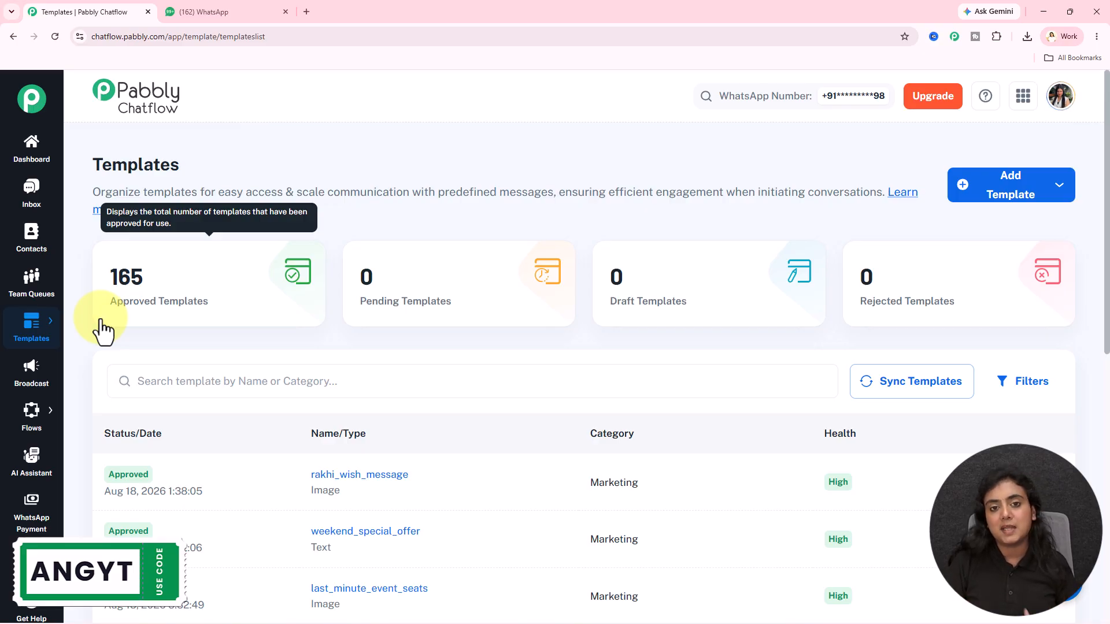
left_click(224, 382)
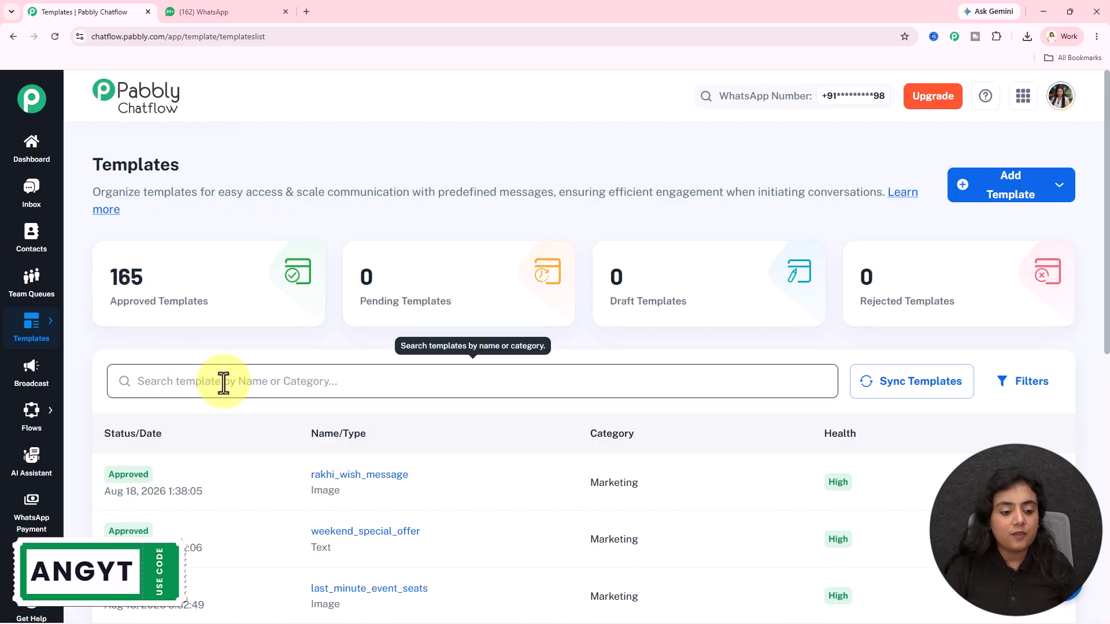
type("sk")
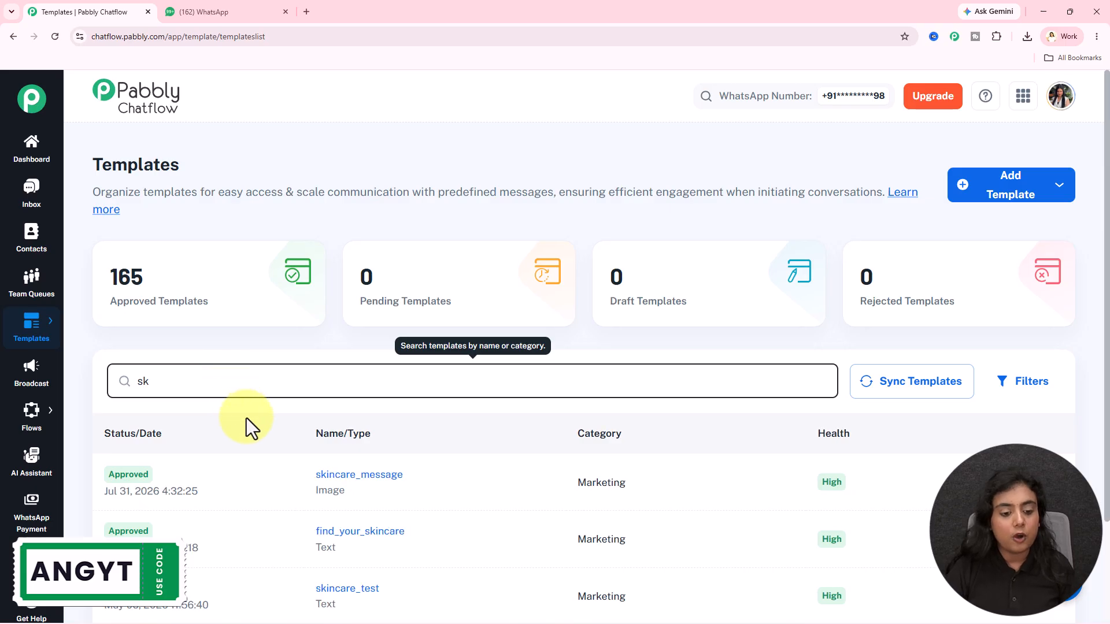
left_click(366, 481)
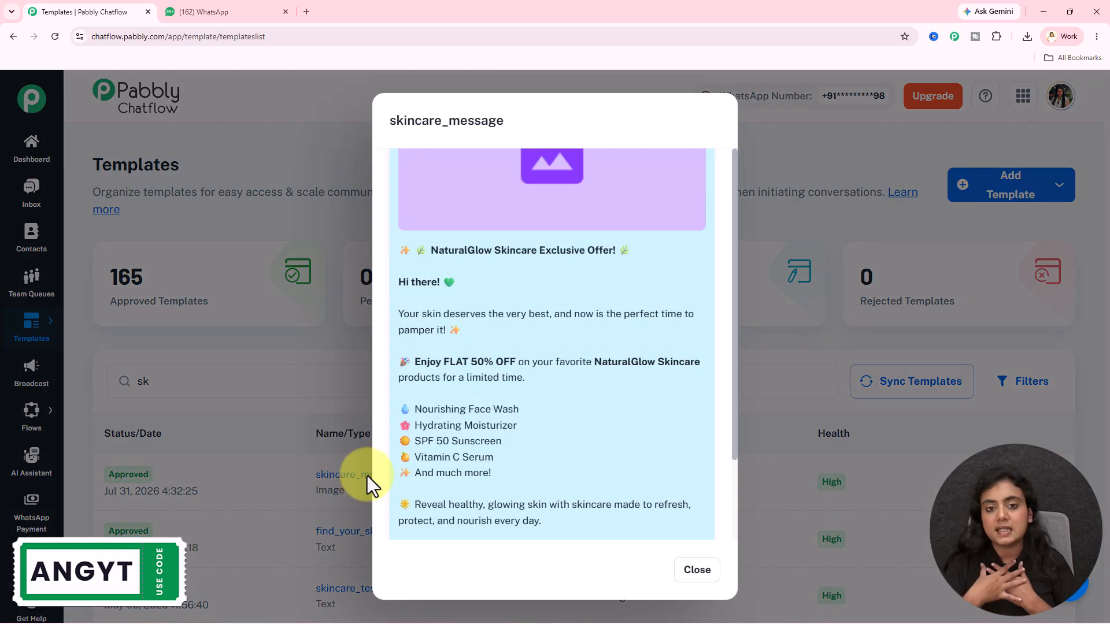
- Read through the skincare_message template's headline, discount line, product list and closing text, and close the preview
scroll(616, 396, "down", 2)
scroll(615, 397, "up", 2)
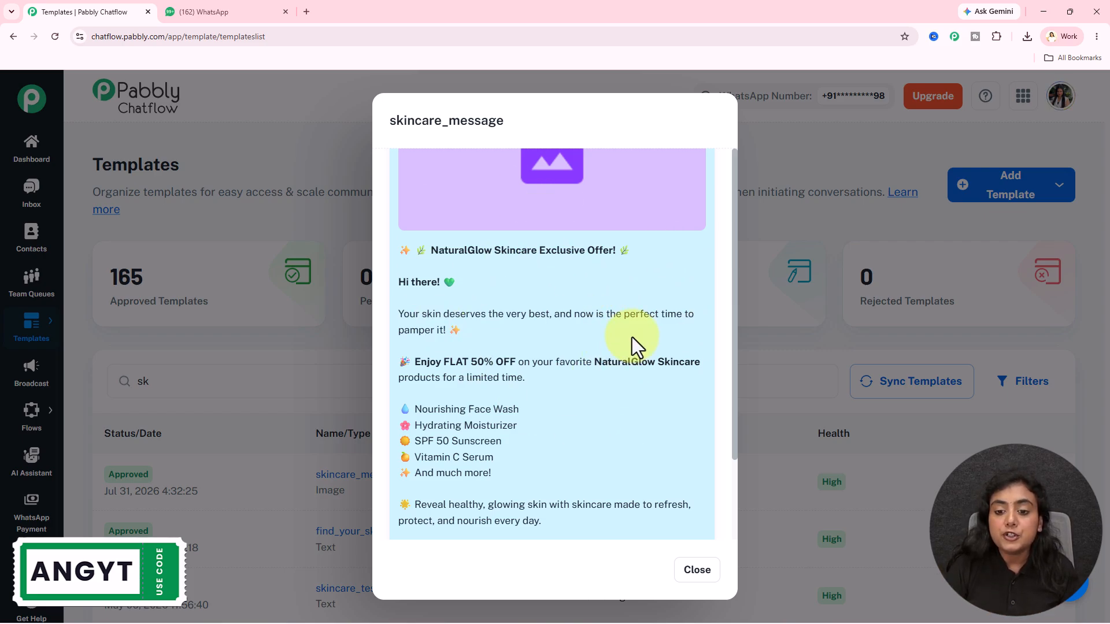
scroll(632, 337, "down", 2)
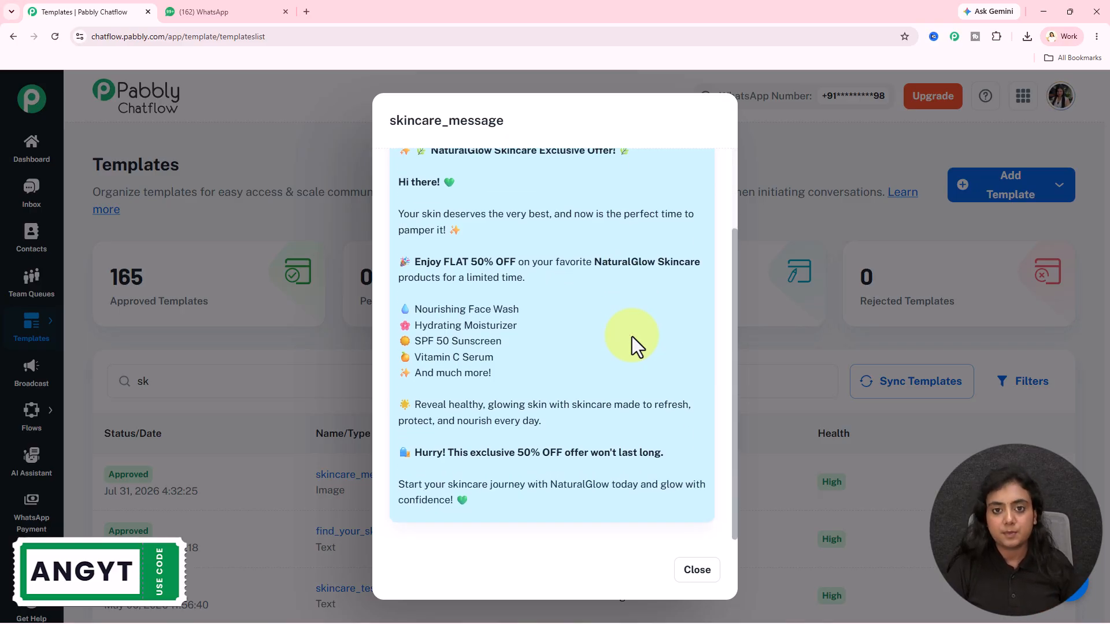
scroll(632, 337, "up", 2)
left_click_drag(432, 250, 608, 250)
scroll(612, 310, "down", 1)
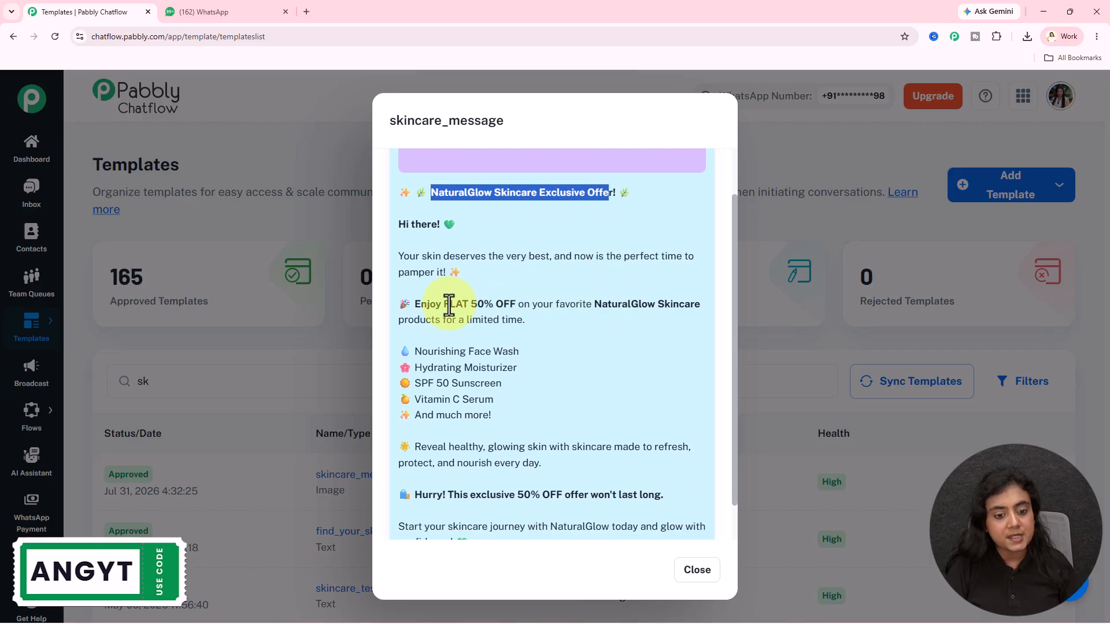
left_click_drag(426, 305, 519, 301)
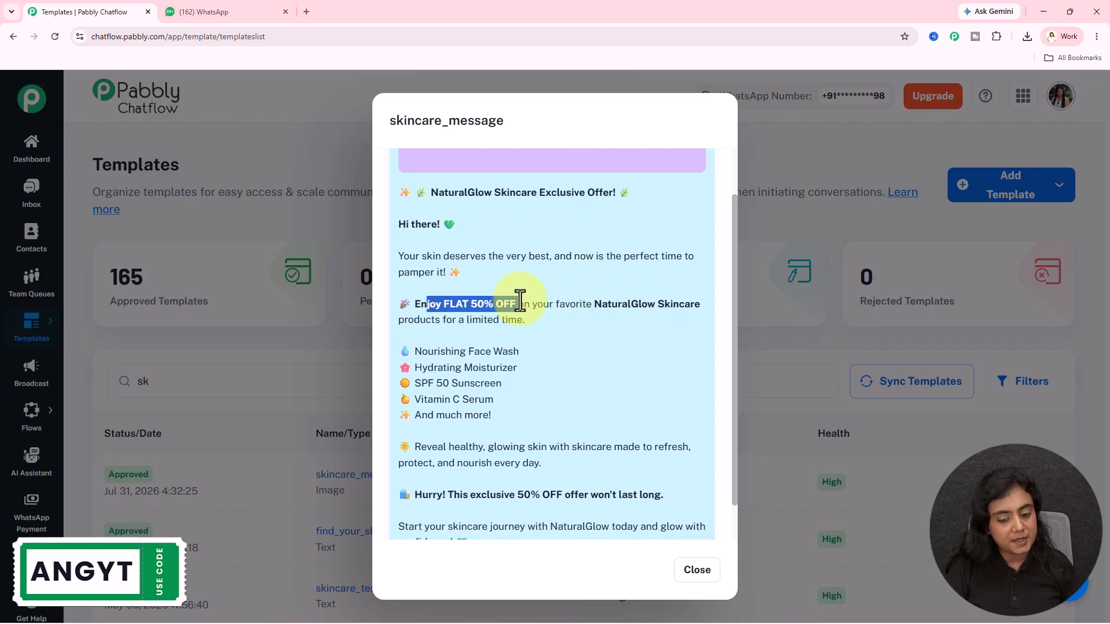
scroll(520, 300, "down", 1)
left_click_drag(413, 310, 501, 376)
left_click_drag(388, 400, 551, 502)
left_click(542, 470)
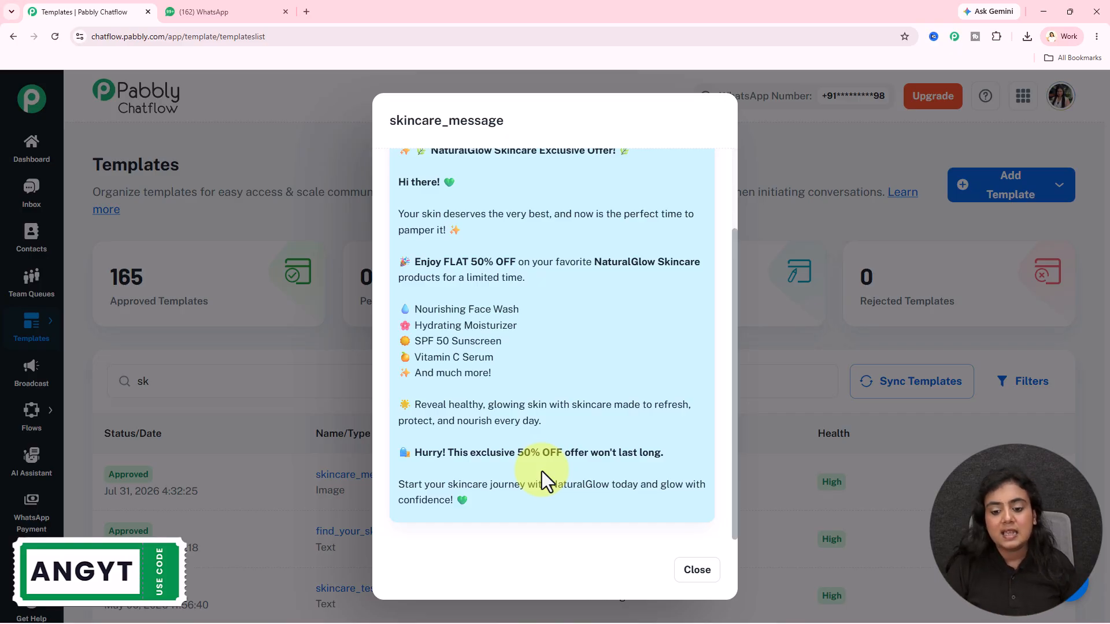
left_click(705, 578)
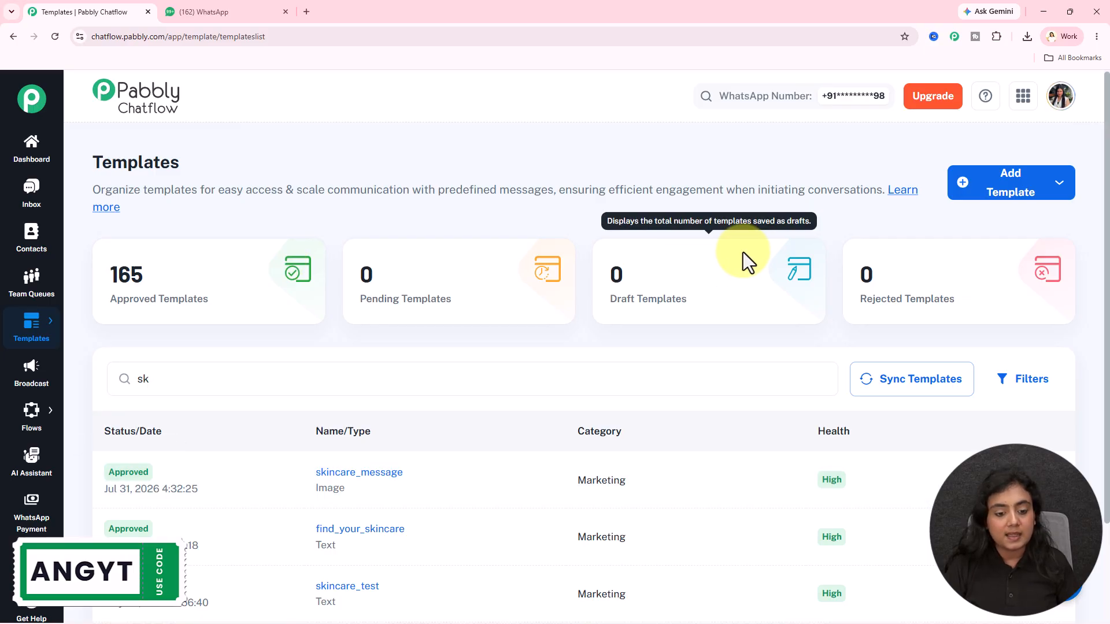
- Start a new broadcast, keep the type as Broadcast Campaign and name it "Promotional Skincare Message"
left_click(26, 375)
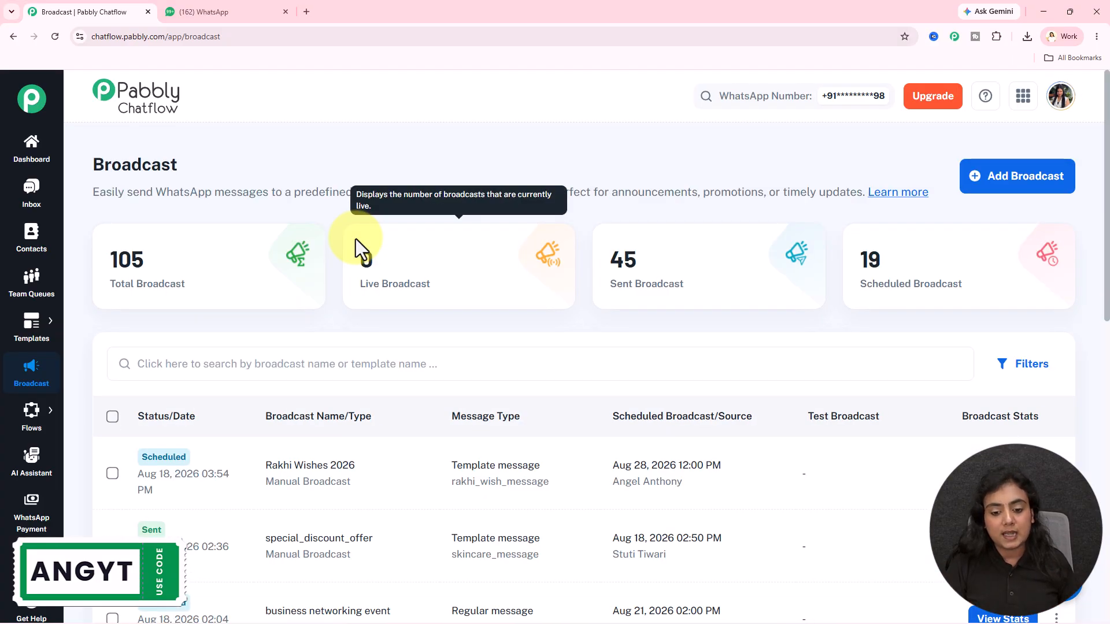
left_click(1001, 178)
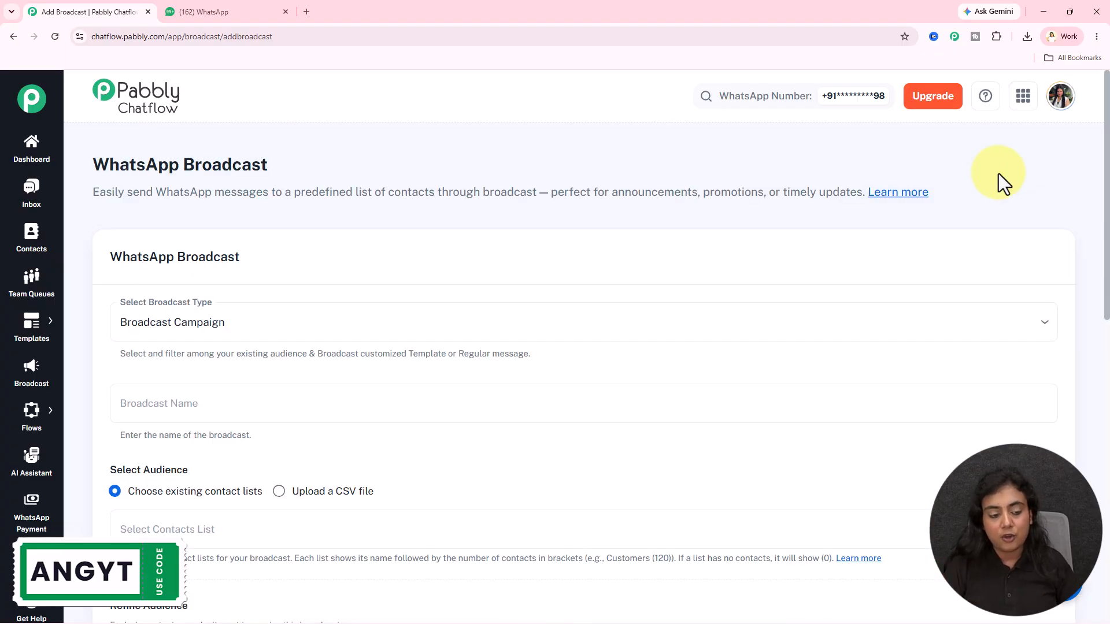
scroll(999, 181, "down", 1)
left_click(283, 263)
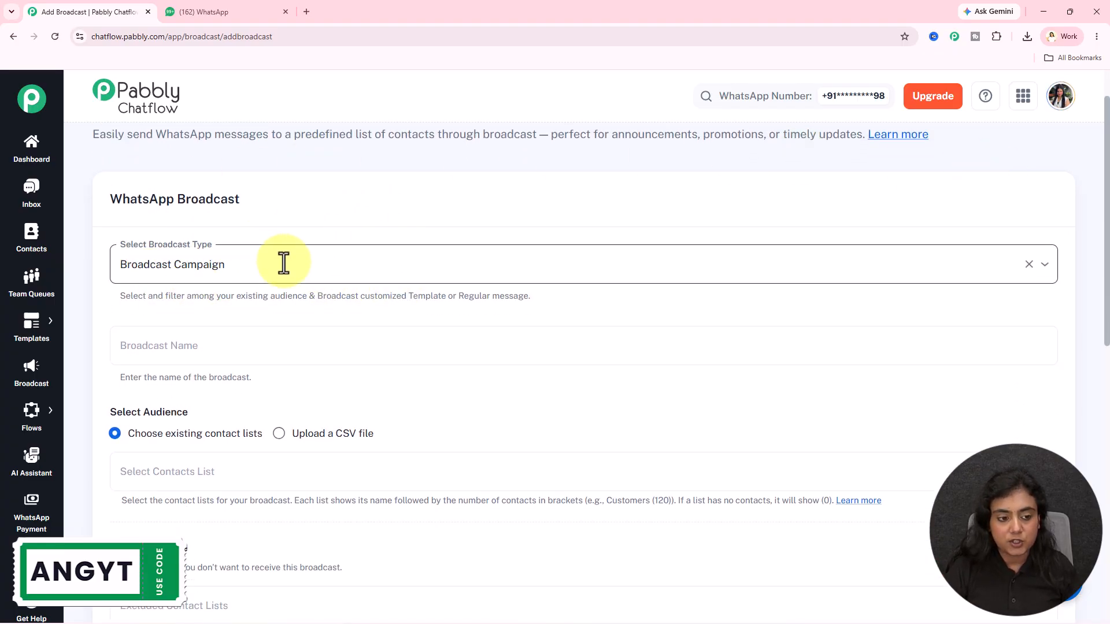
left_click(324, 227)
scroll(325, 228, "down", 2)
left_click(292, 233)
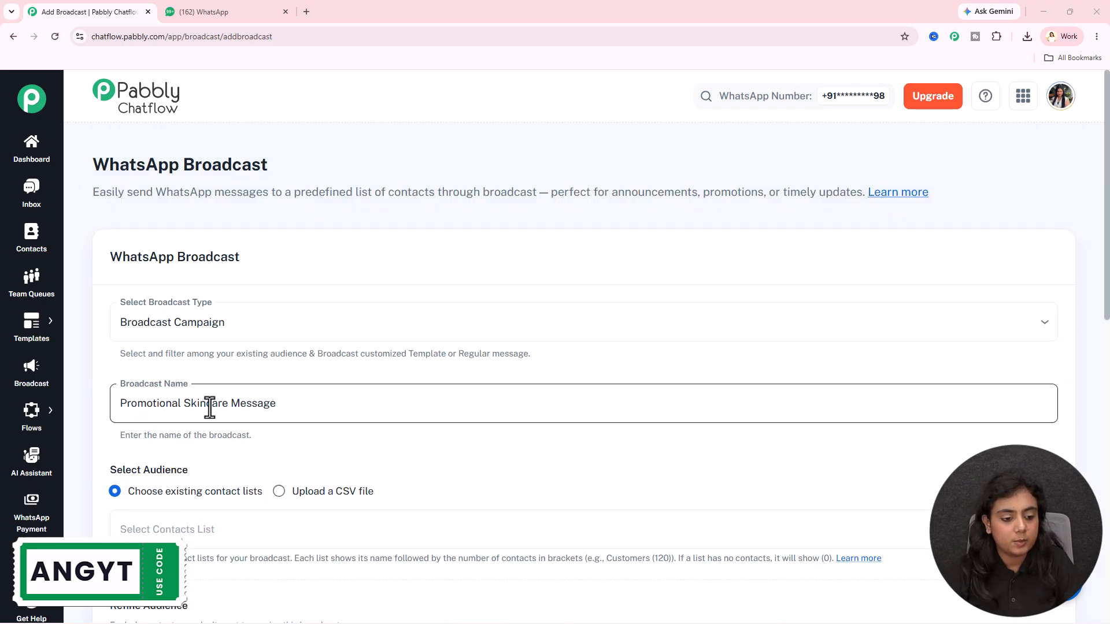
- Set the broadcast audience to existing contact lists and select Leads List
scroll(419, 419, "down", 3)
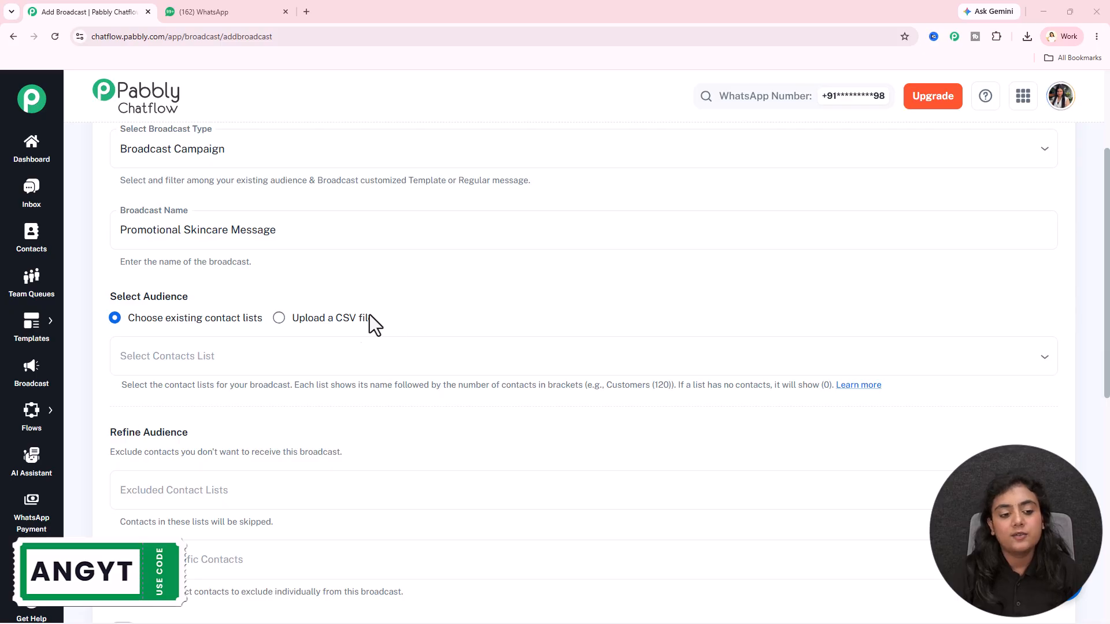
left_click_drag(165, 322, 233, 328)
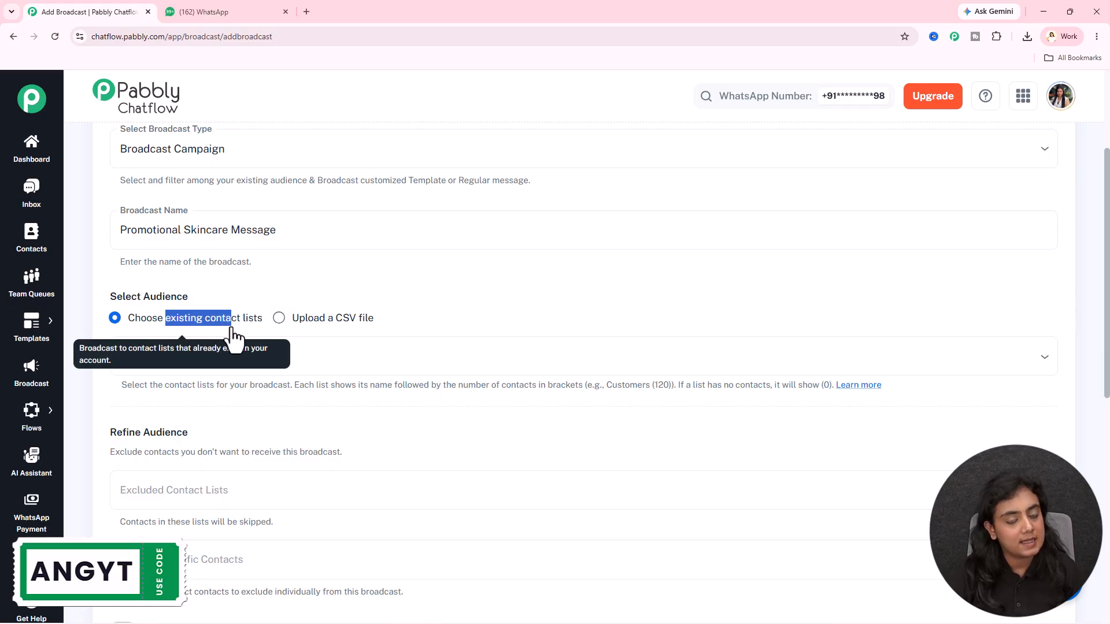
left_click(318, 321)
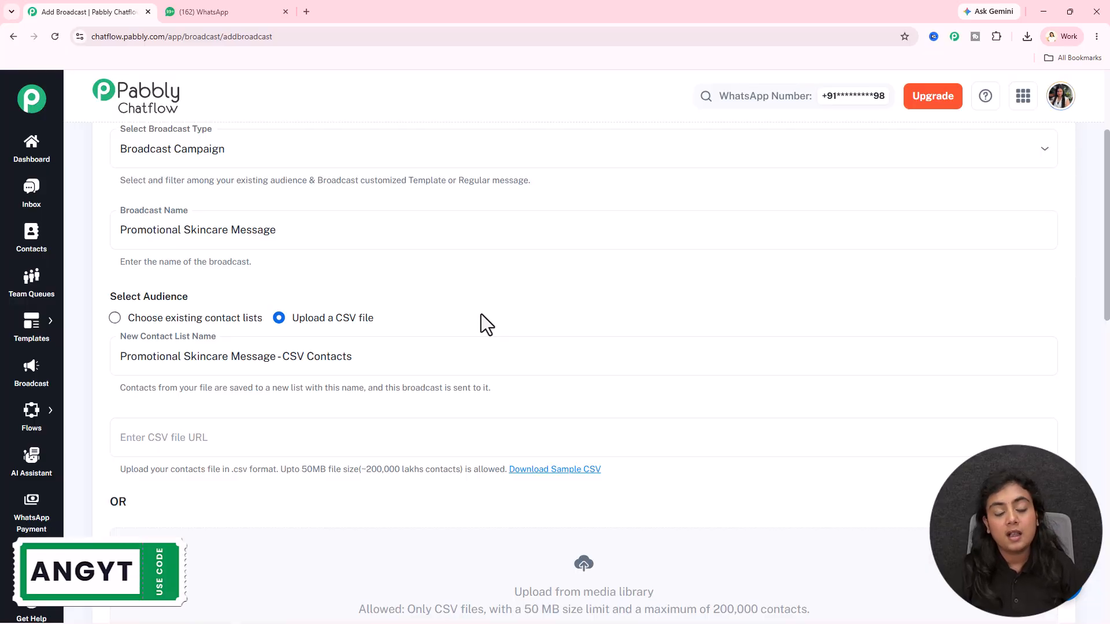
left_click(214, 323)
scroll(497, 297, "down", 1)
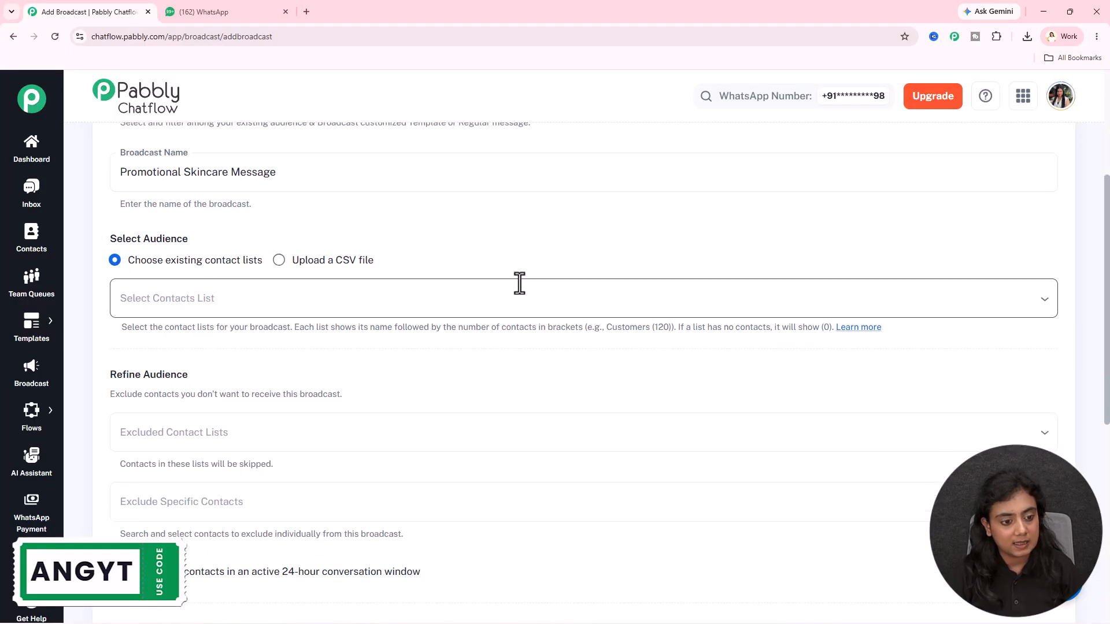
left_click(311, 296)
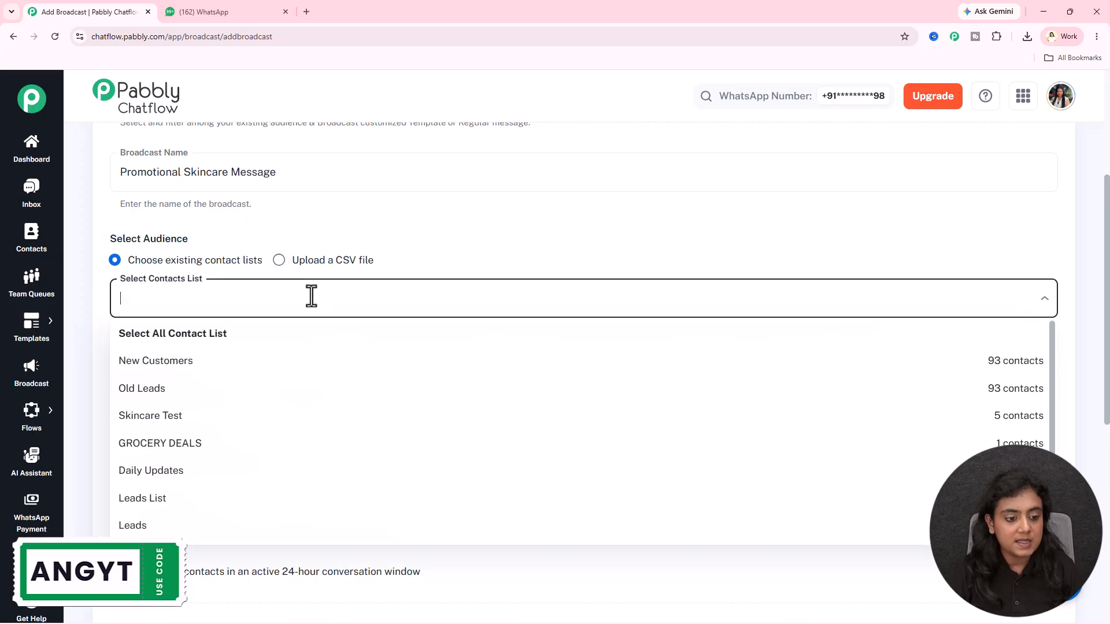
left_click(199, 498)
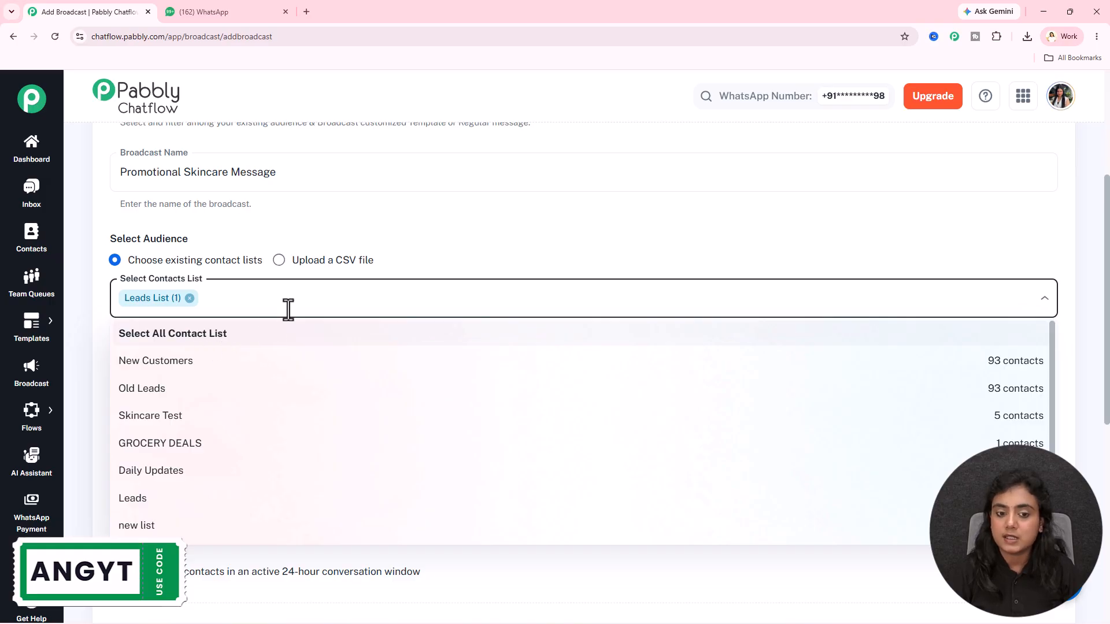
left_click(523, 249)
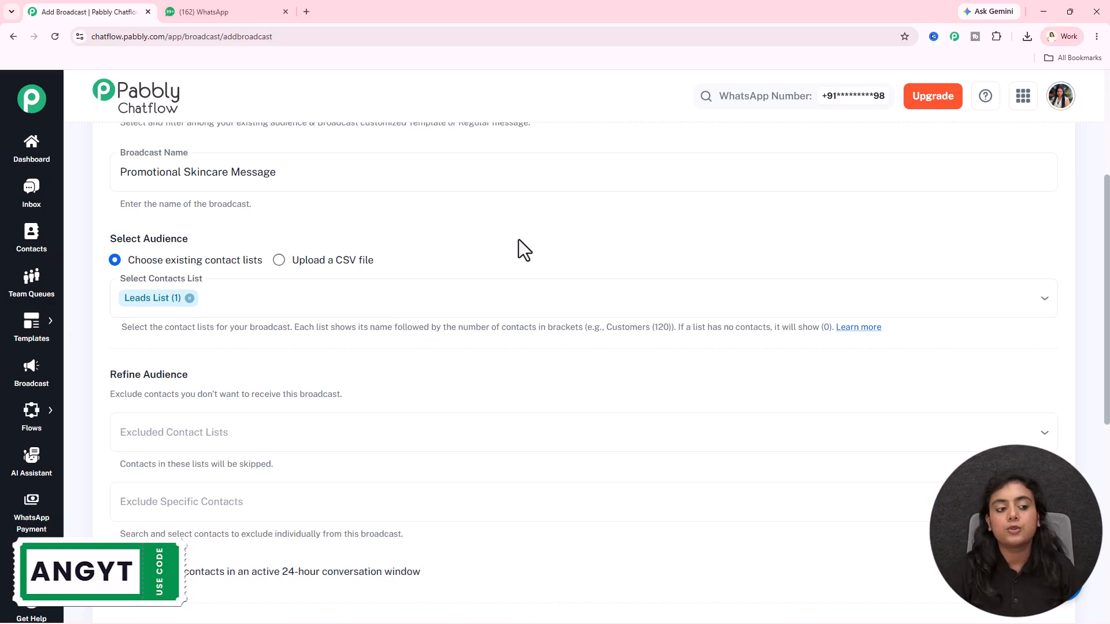
- Examine the Refine Audience options for excluding contact lists and specific contacts, leaving both empty
scroll(556, 250, "down", 3)
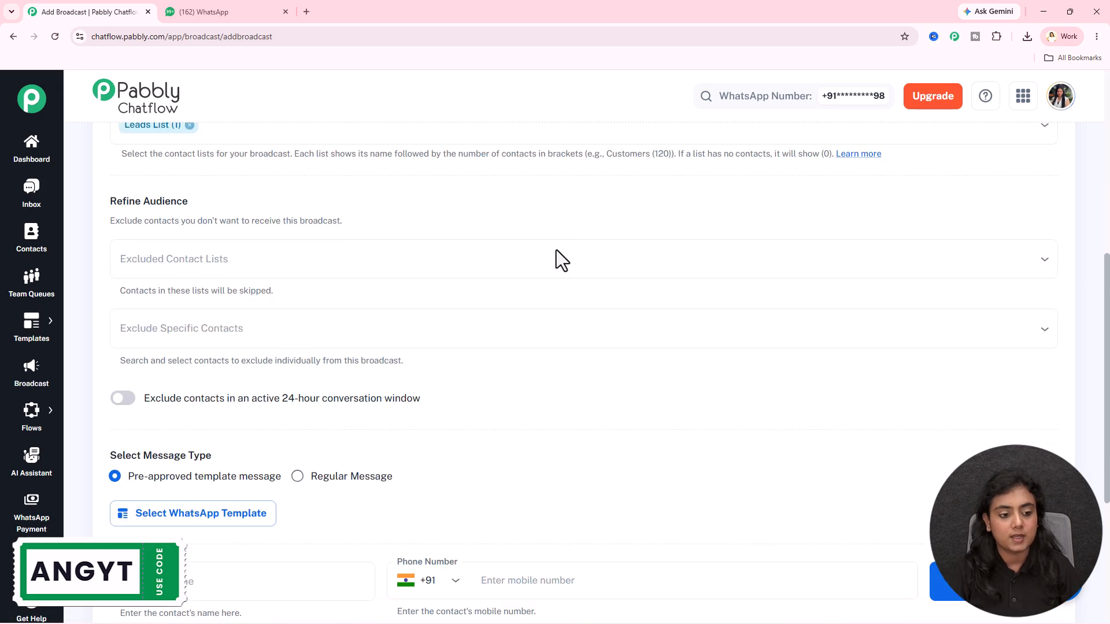
left_click_drag(109, 207, 209, 200)
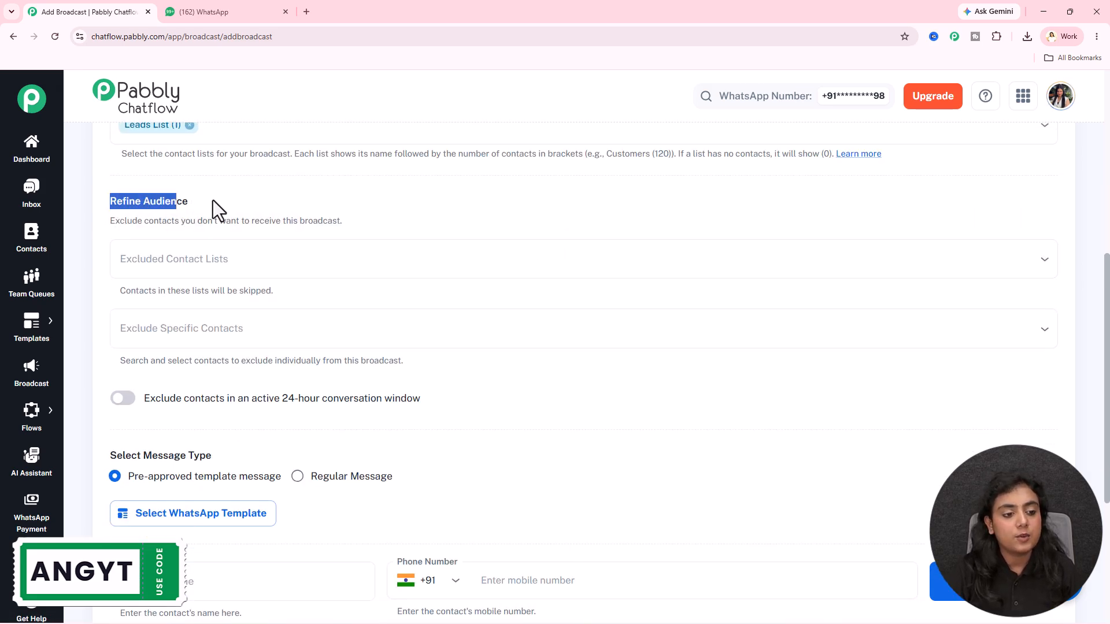
left_click(328, 198)
left_click(304, 250)
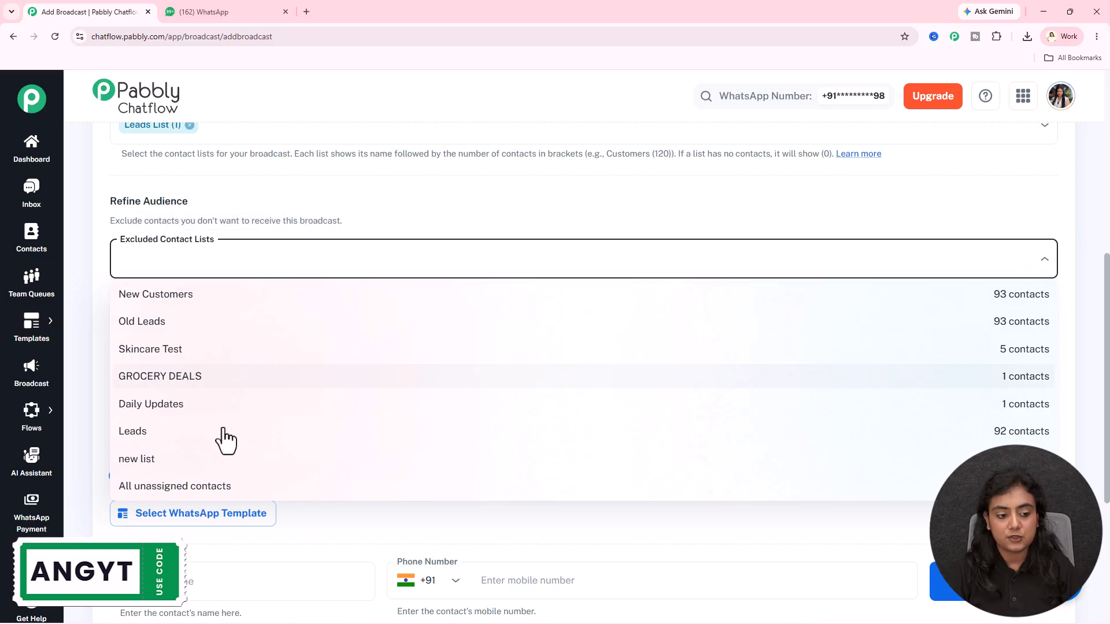
left_click(335, 223)
scroll(335, 224, "down", 1)
scroll(335, 224, "down", 1)
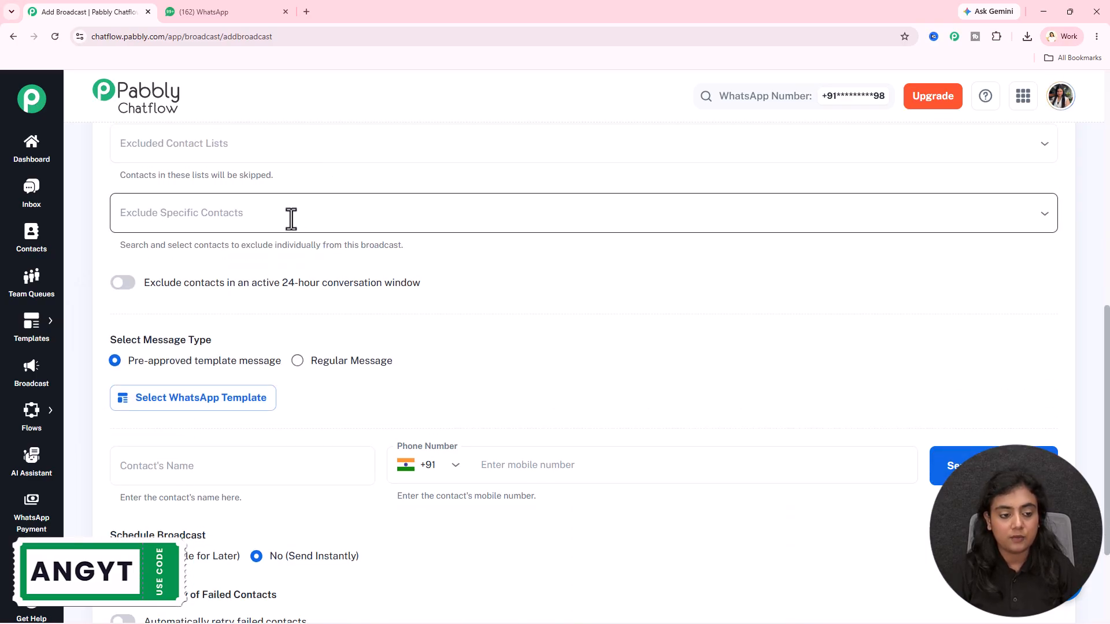
left_click(291, 219)
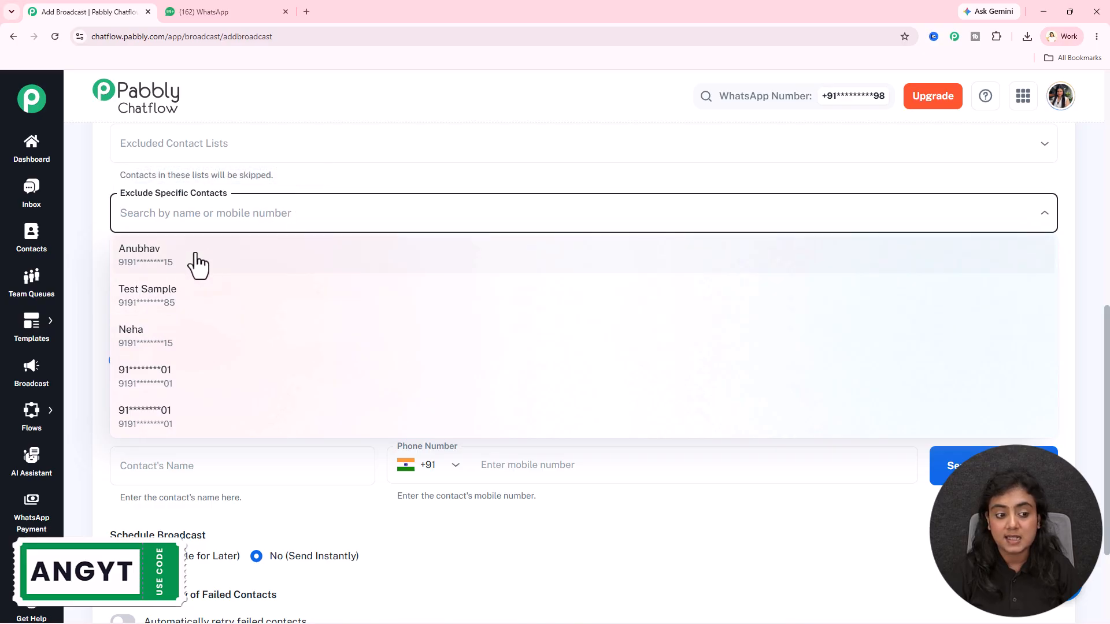
left_click(315, 182)
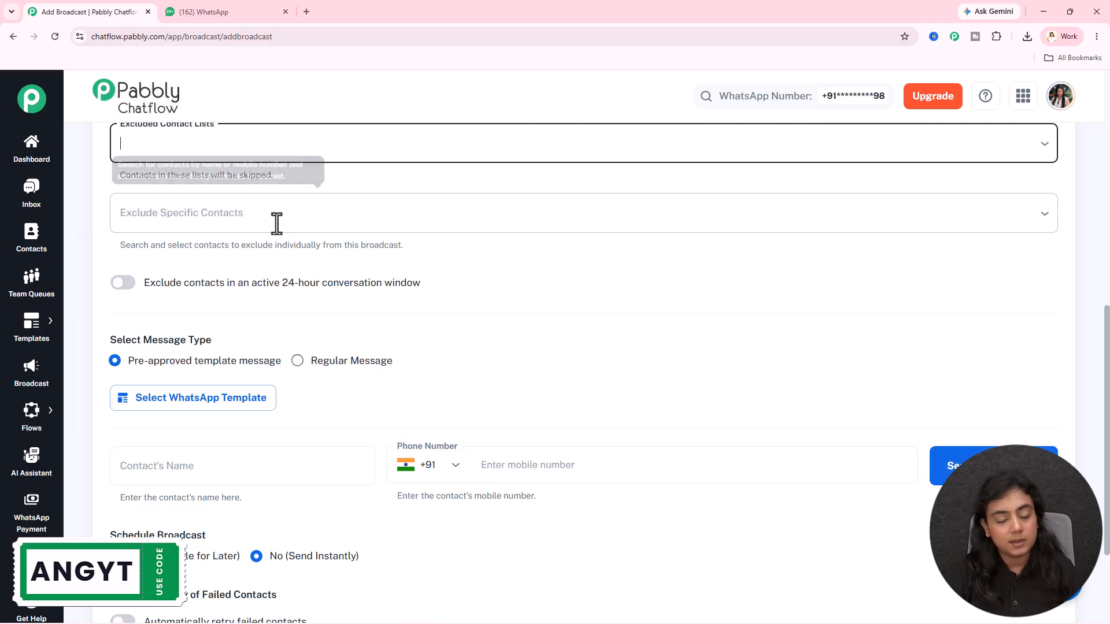
- Try the Regular Message type for the broadcast and switch back to the pre-approved template message
scroll(521, 262, "down", 2)
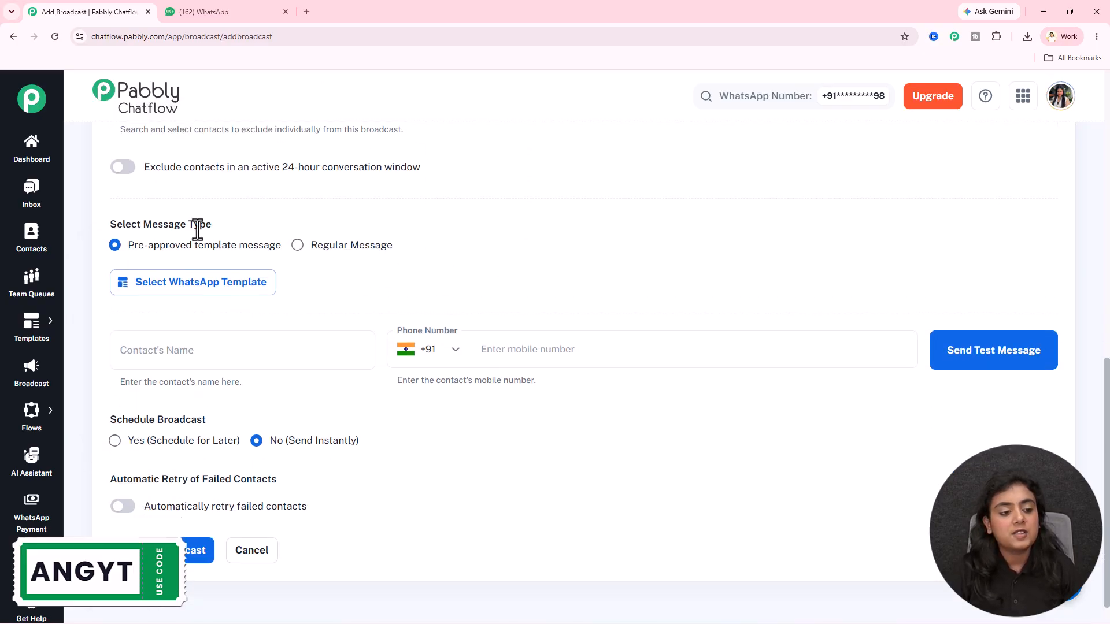
left_click_drag(109, 224, 212, 225)
left_click(498, 235)
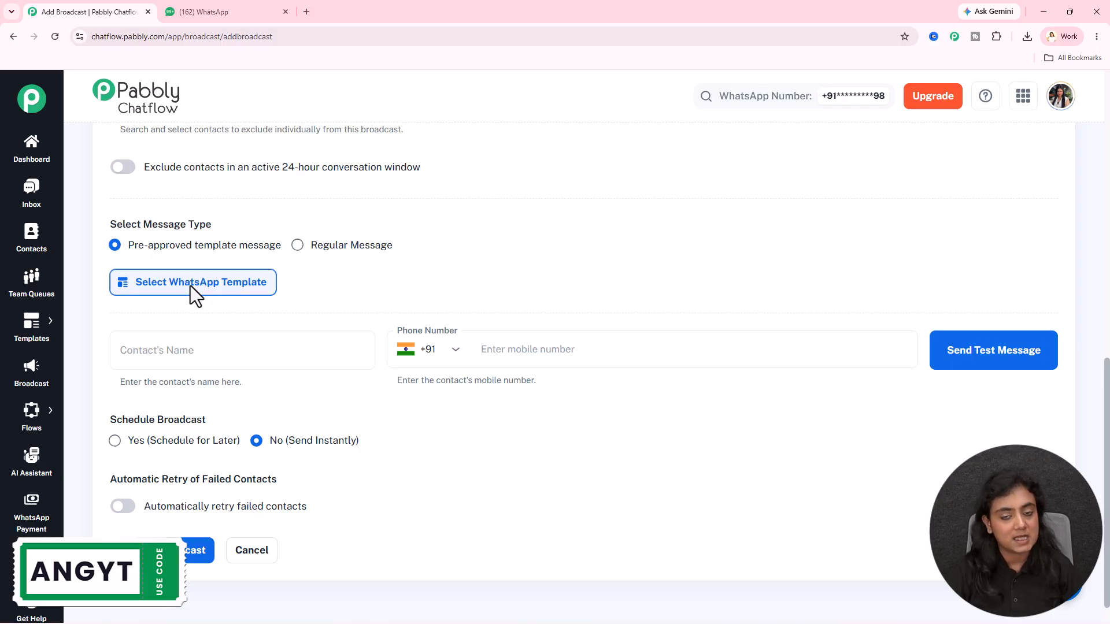
left_click(334, 245)
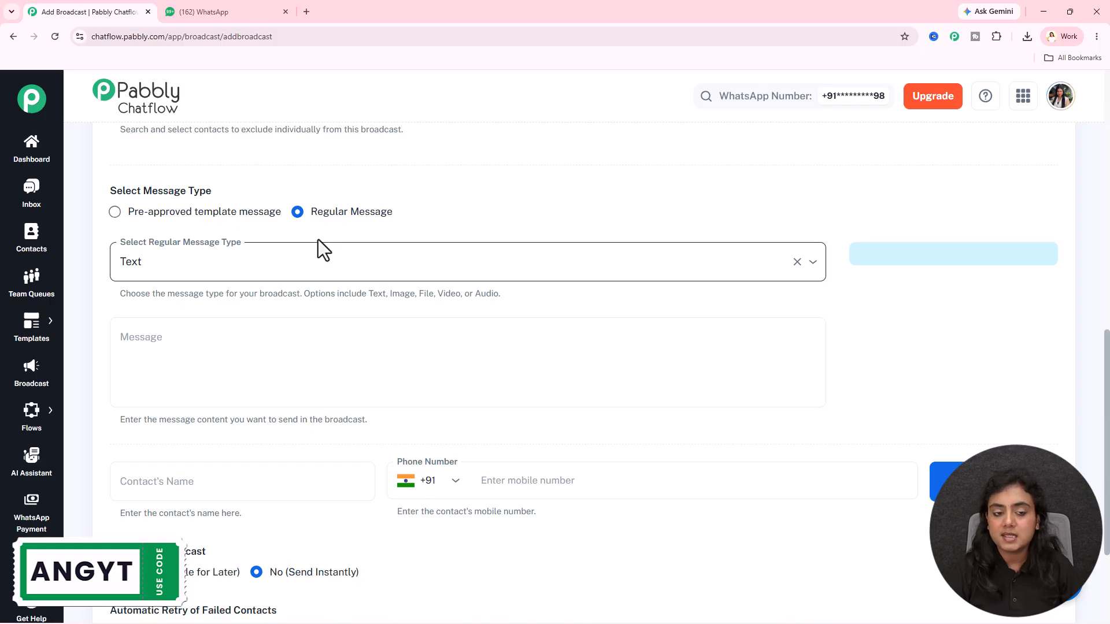
left_click(190, 212)
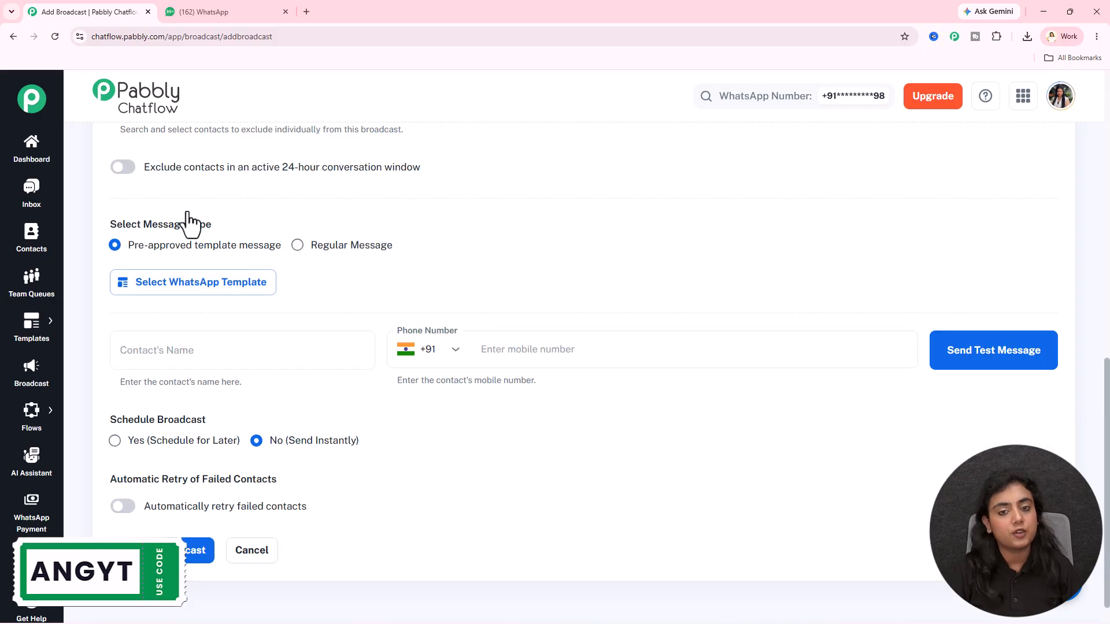
- Search the WhatsApp templates for "sk" and select the skincare_message template for the broadcast
left_click(224, 289)
left_click(392, 224)
type("ski")
left_click(411, 333)
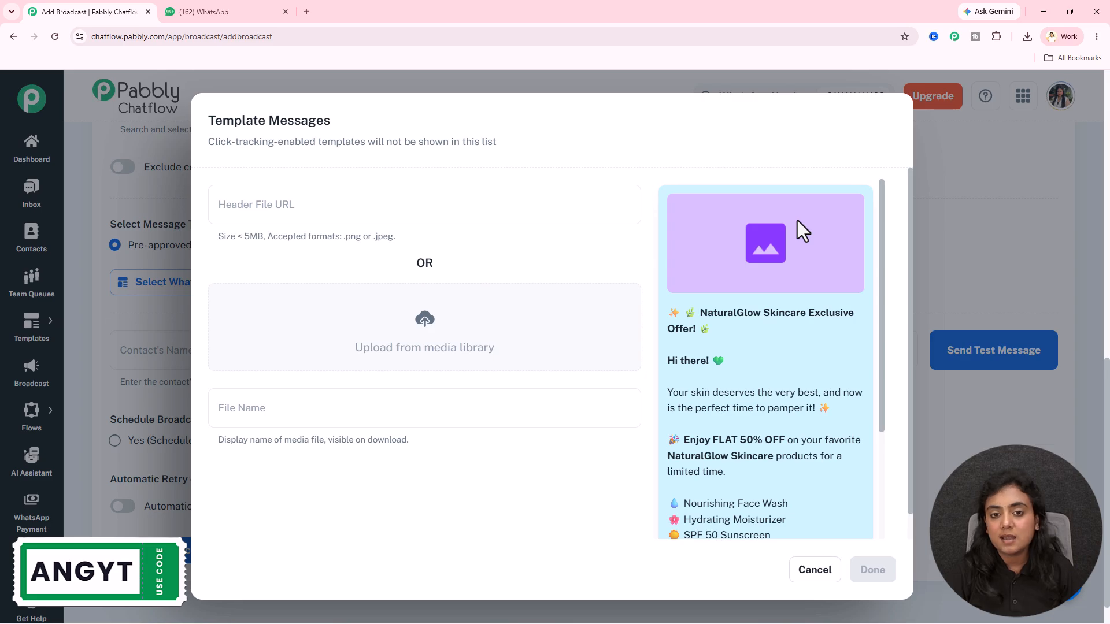
- Insert the NaturalGlow 50% OFF image from the media library as the template's header and confirm the template
left_click(433, 328)
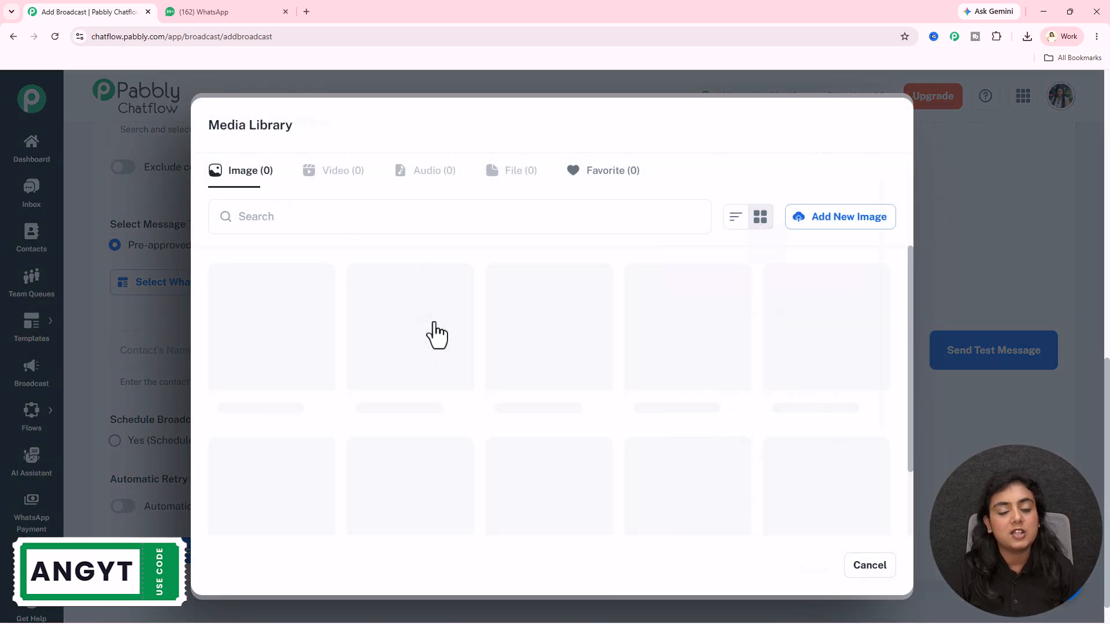
scroll(561, 366, "down", 6)
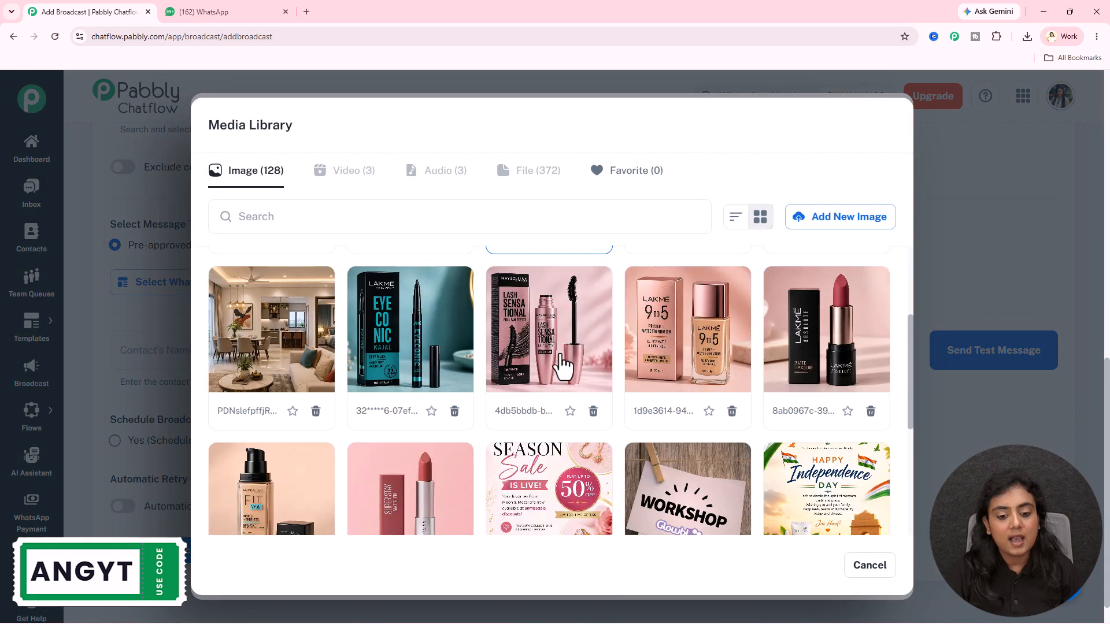
left_click(558, 457)
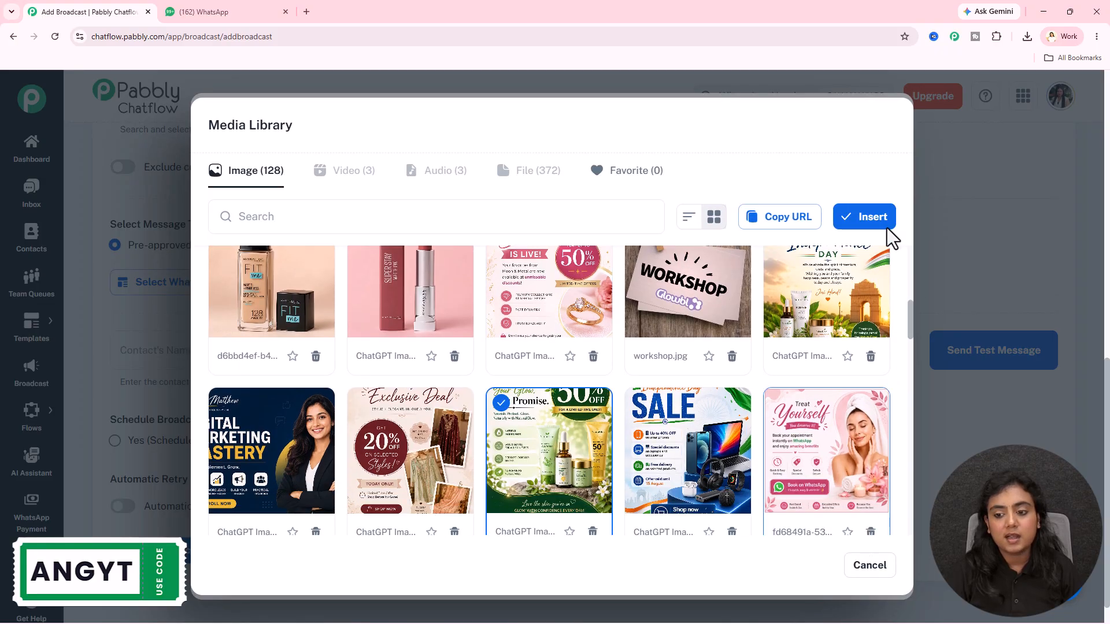
left_click(862, 218)
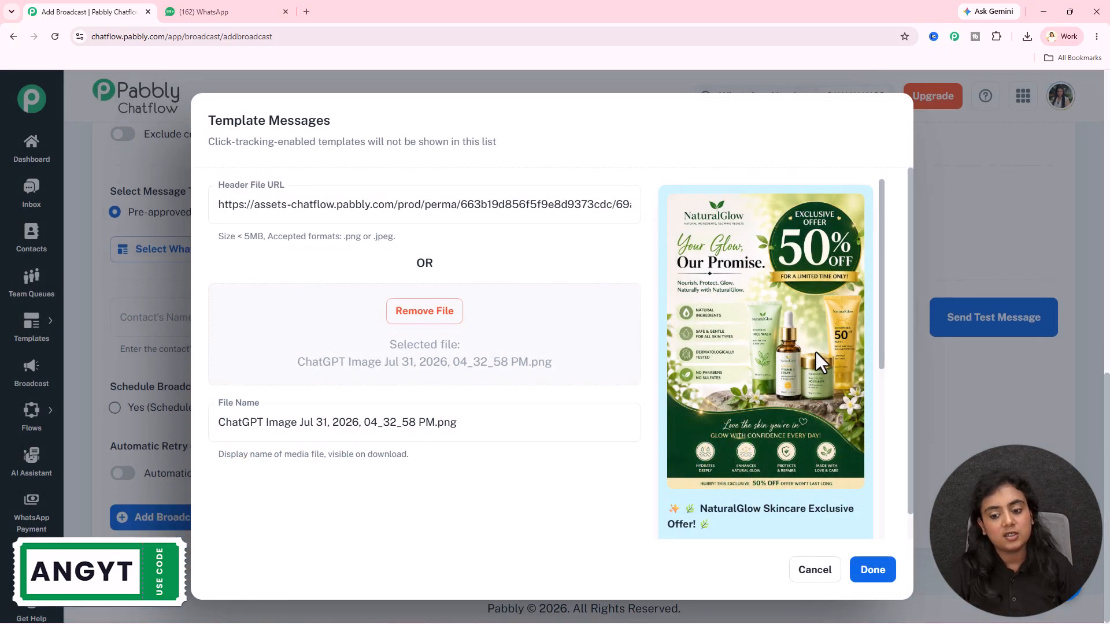
scroll(815, 353, "down", 6)
left_click(872, 572)
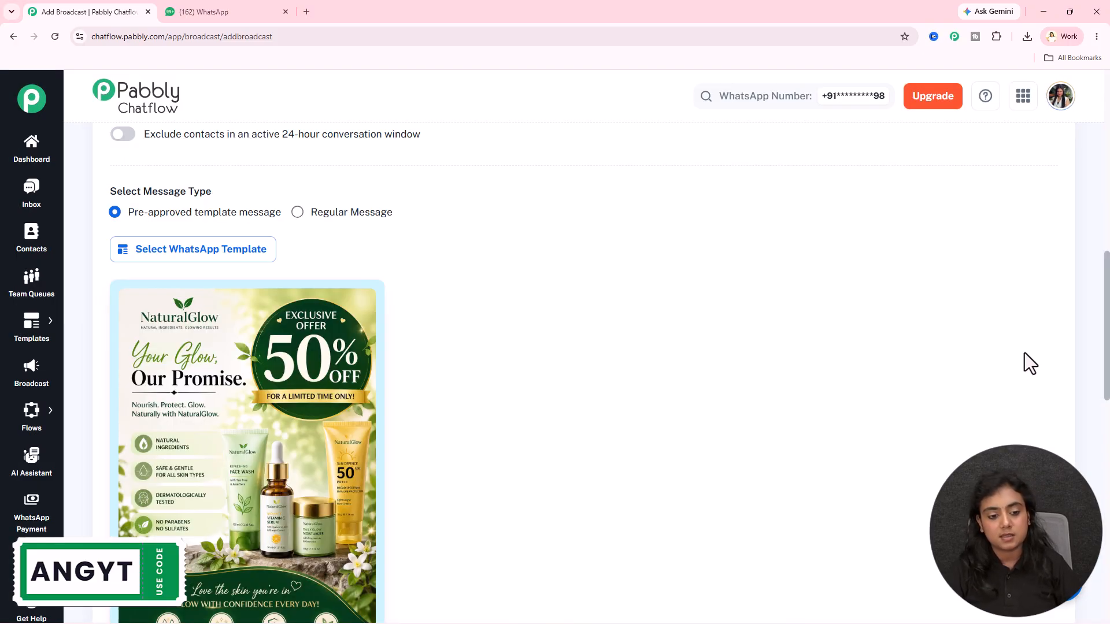
- Send a test message to a contact named Test User, entering the contact's mobile number with country code +91
scroll(1021, 354, "down", 8)
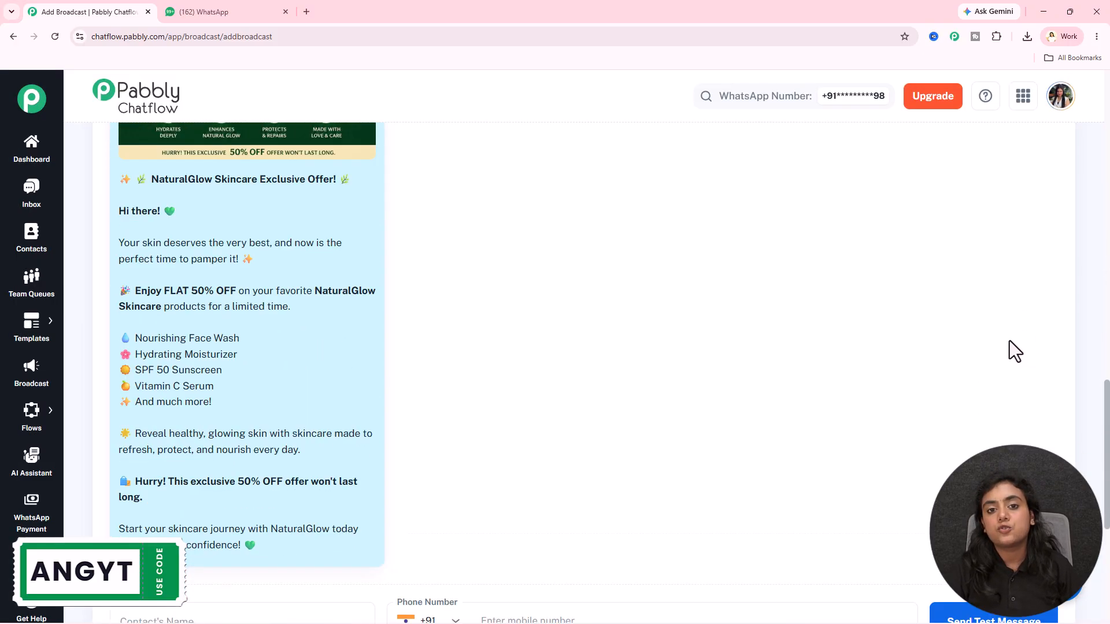
scroll(1008, 341, "down", 4)
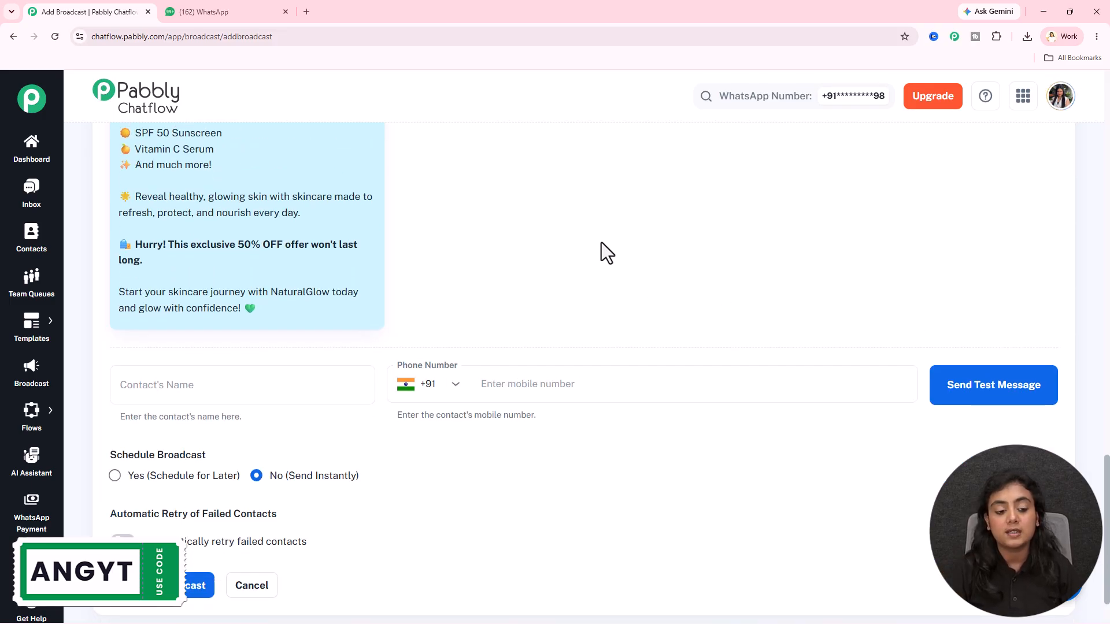
left_click(227, 379)
type("Test ")
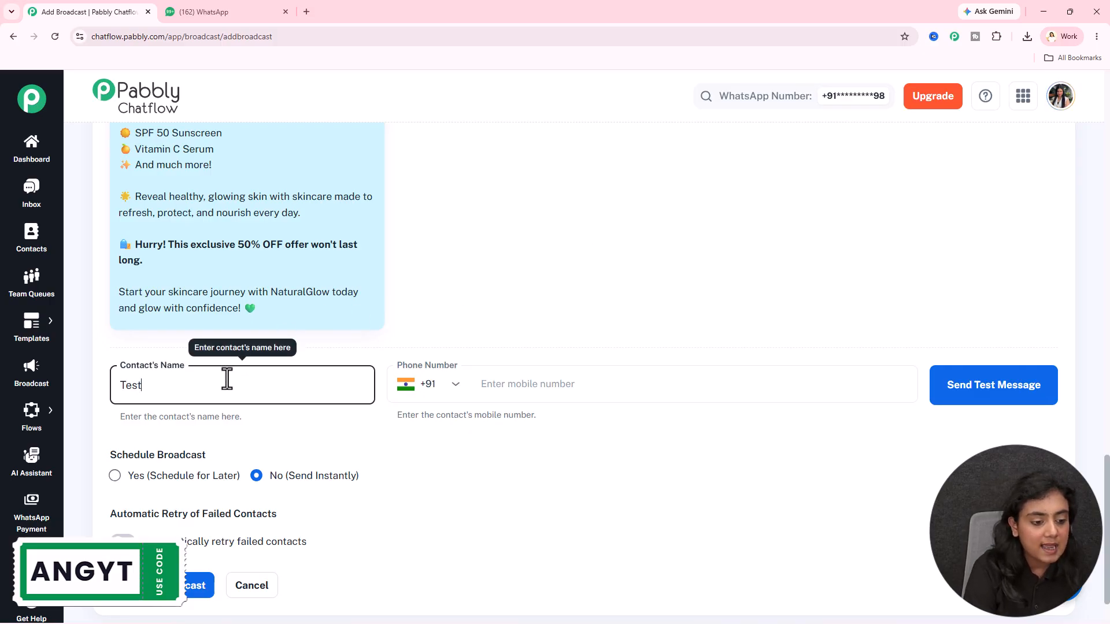
type("User")
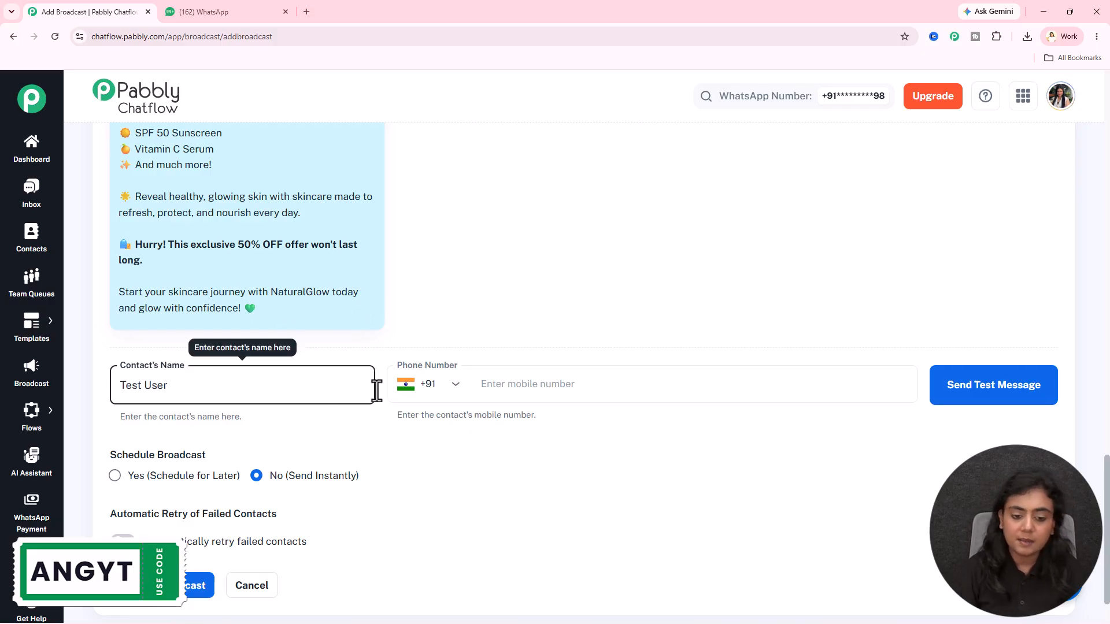
left_click(591, 400)
type("82")
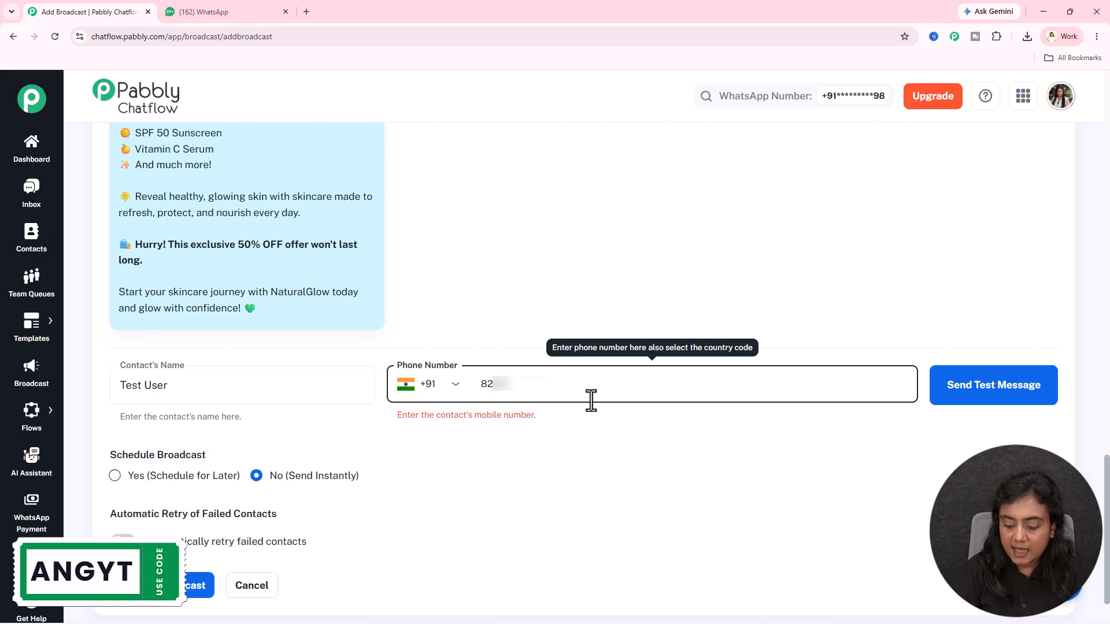
left_click(978, 401)
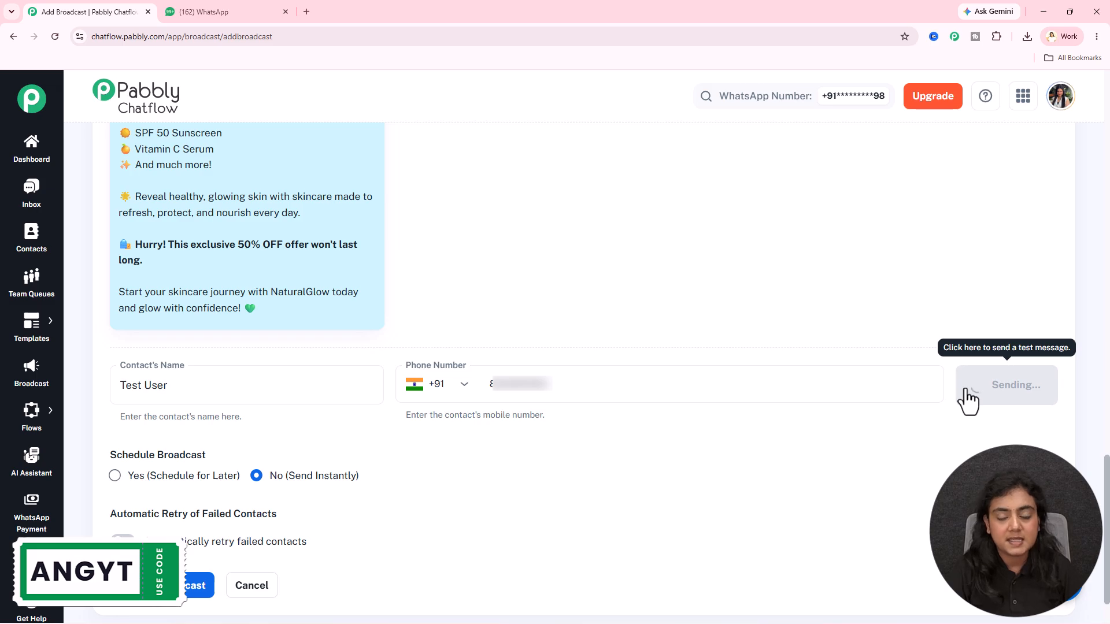
- Switch to WhatsApp, read the test message in the Pab Bot chat, and return to the Pabbly Chatflow broadcast form
left_click(248, 12)
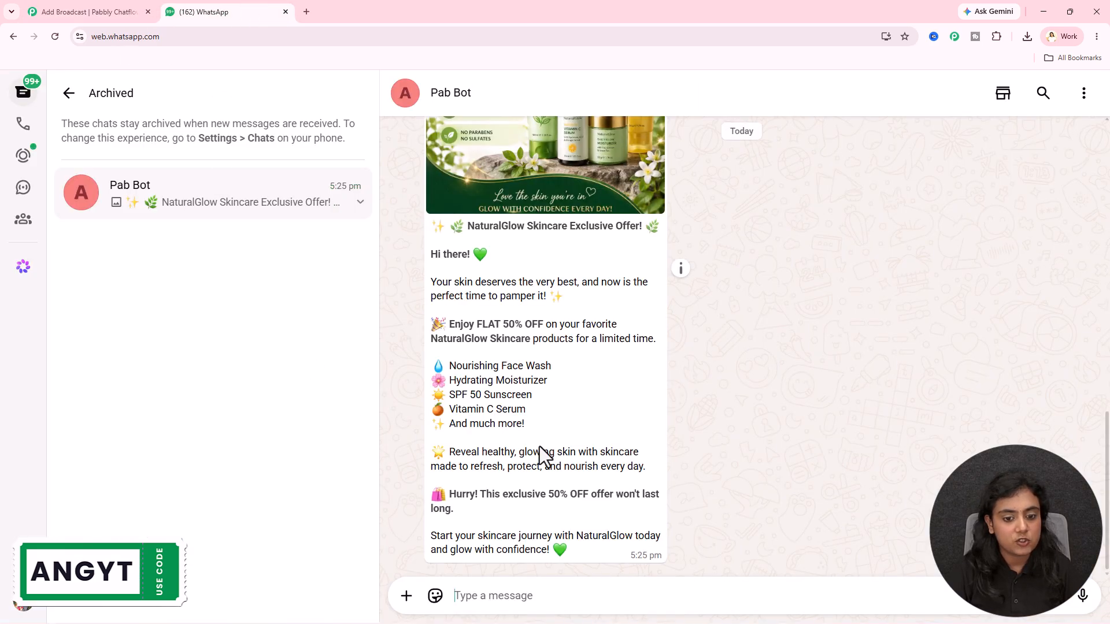
scroll(699, 373, "up", 5)
scroll(609, 385, "down", 5)
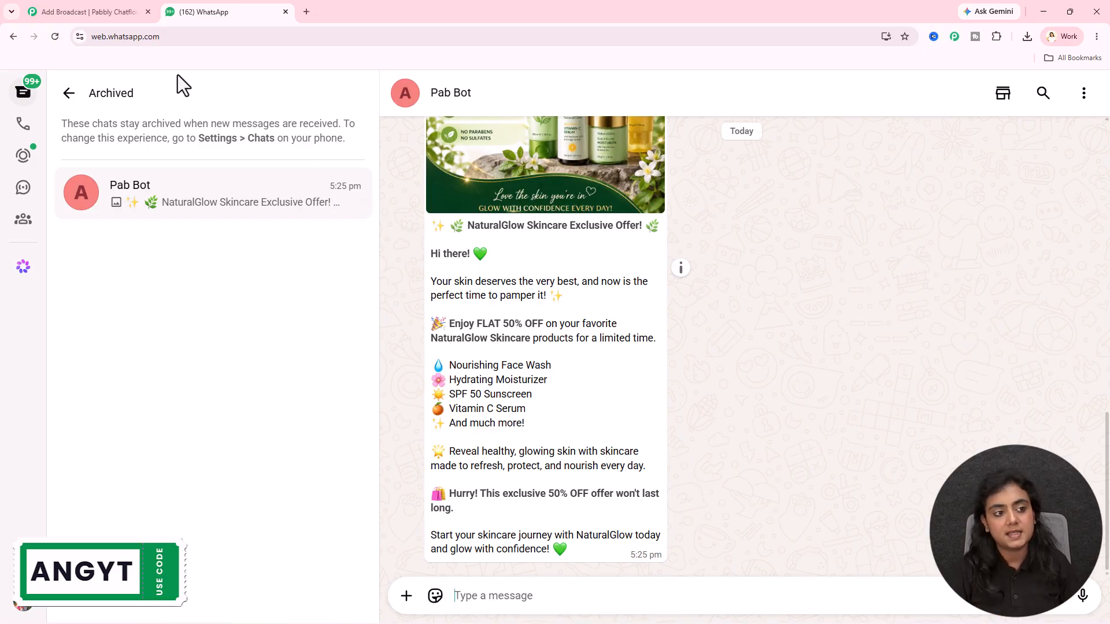
left_click(111, 17)
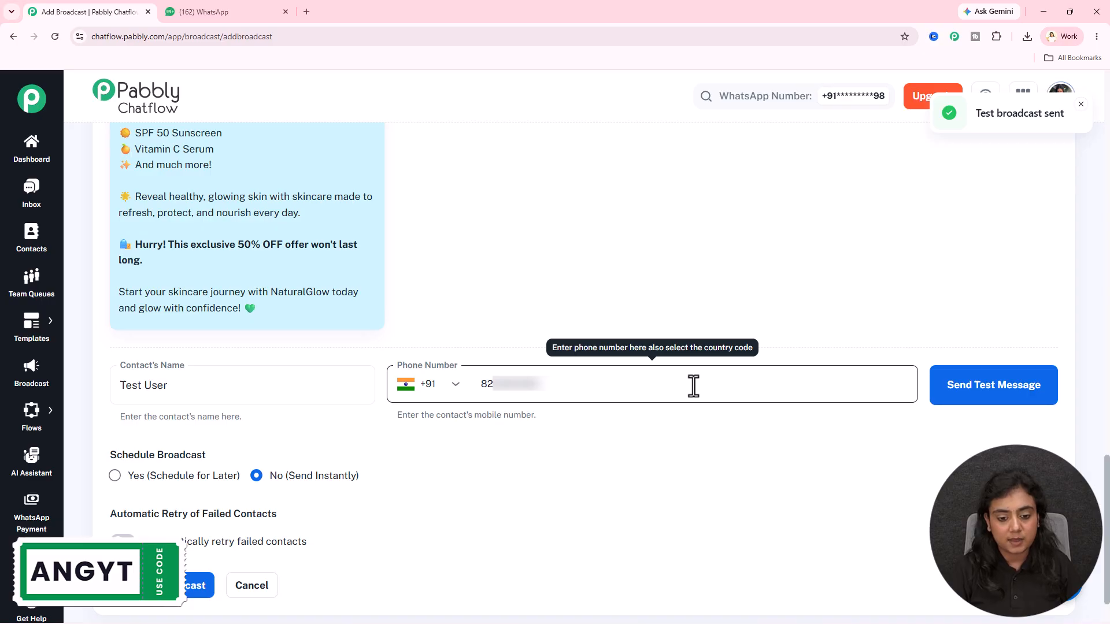
- Set the Schedule Broadcast option to Yes (Schedule for Later)
scroll(695, 497, "down", 1)
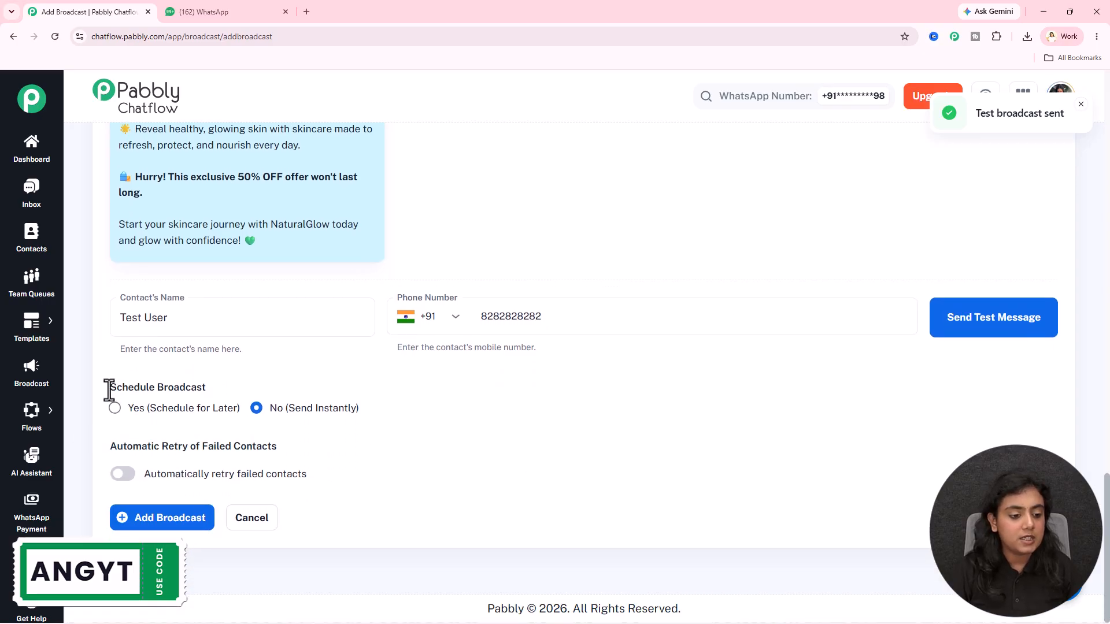
left_click_drag(110, 387, 236, 390)
left_click(678, 478)
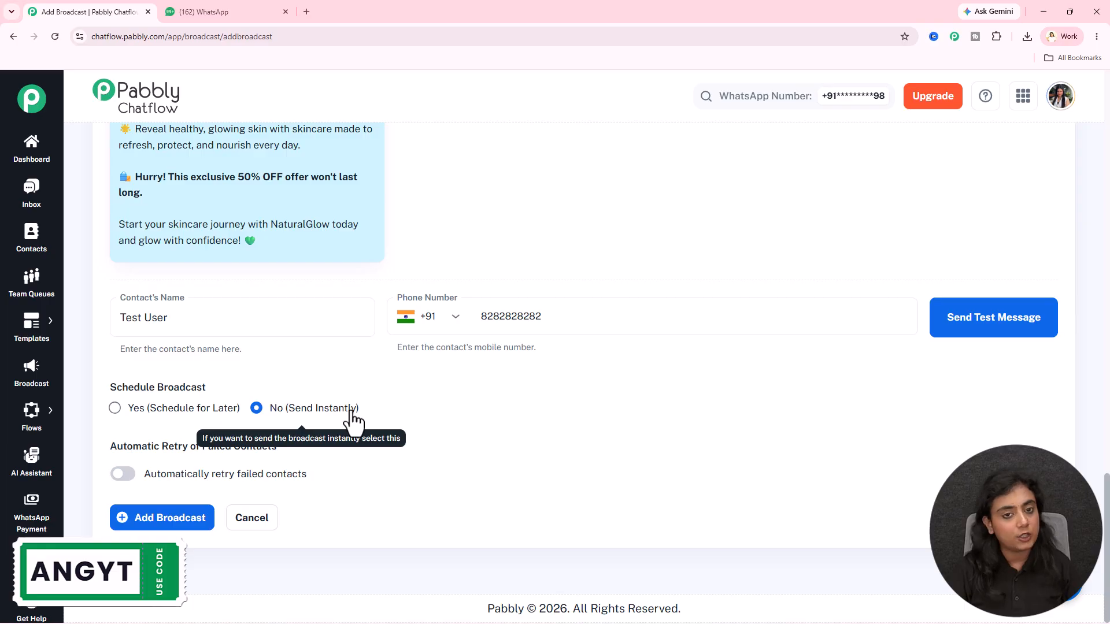
left_click(203, 409)
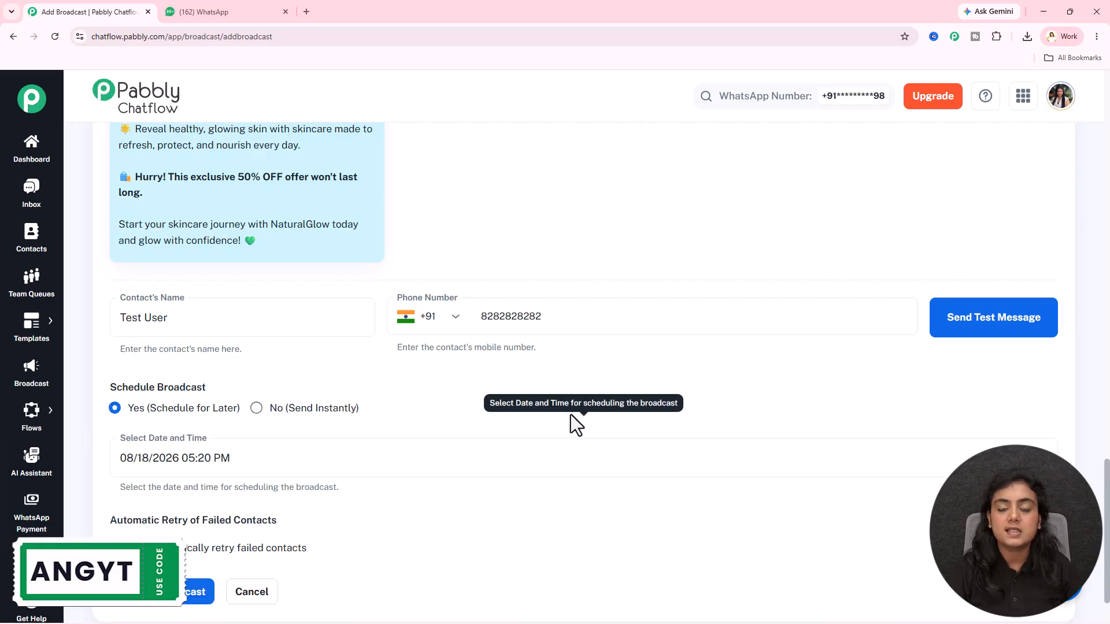
scroll(569, 405, "down", 2)
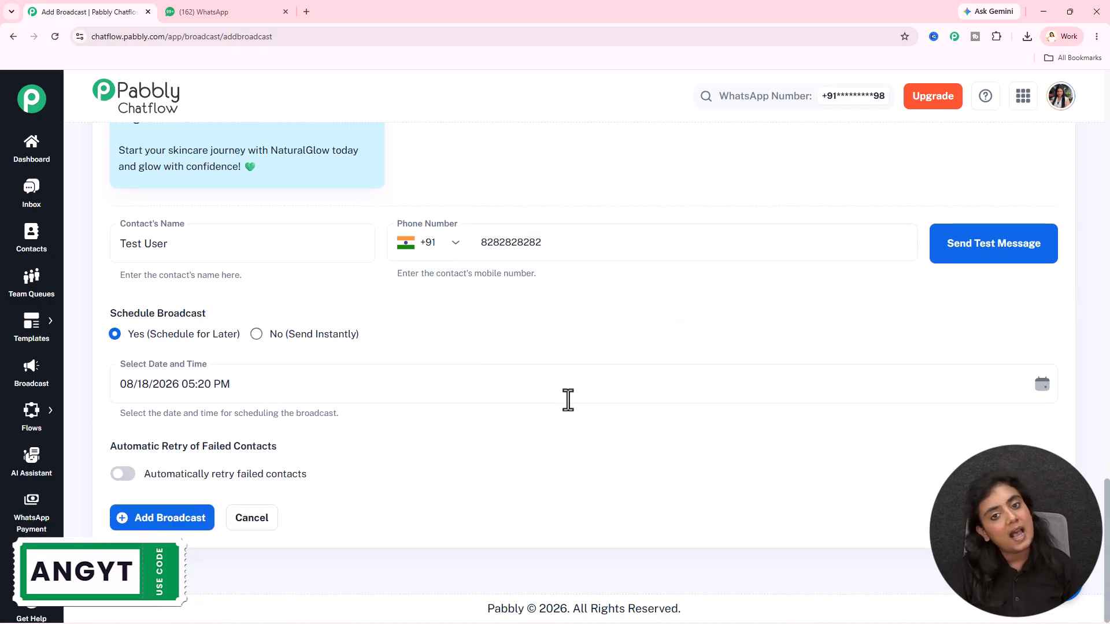
- Set the broadcast's scheduled date and time to 08/31/2026 05:00 PM
left_click(1039, 391)
scroll(216, 509, "down", 2)
left_click(167, 539)
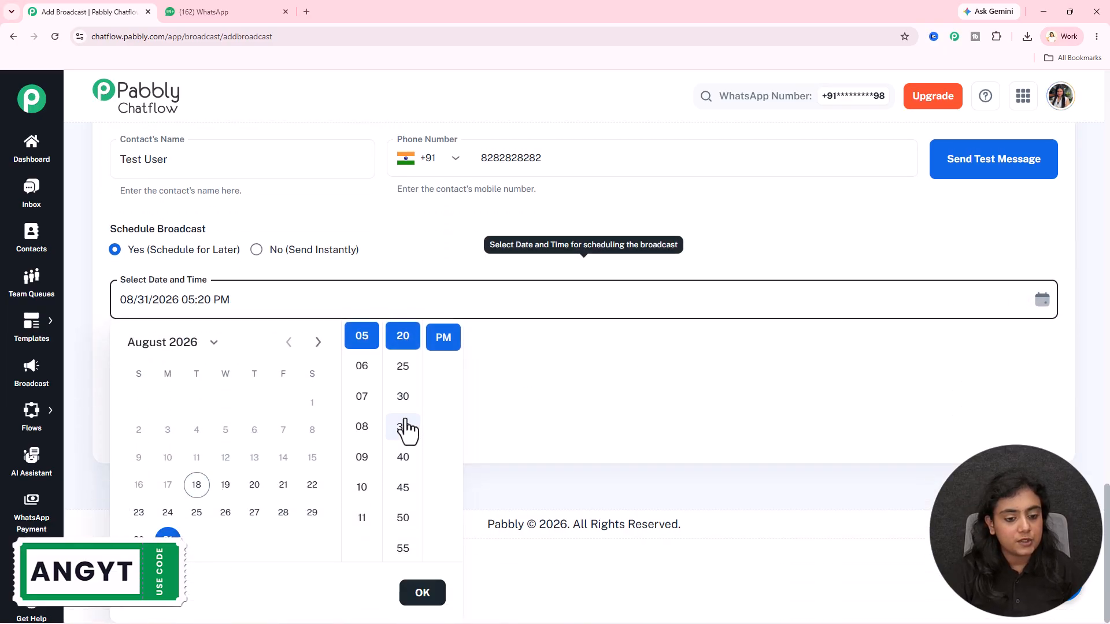
scroll(367, 408, "up", 2)
scroll(391, 379, "down", 2)
scroll(403, 370, "up", 2)
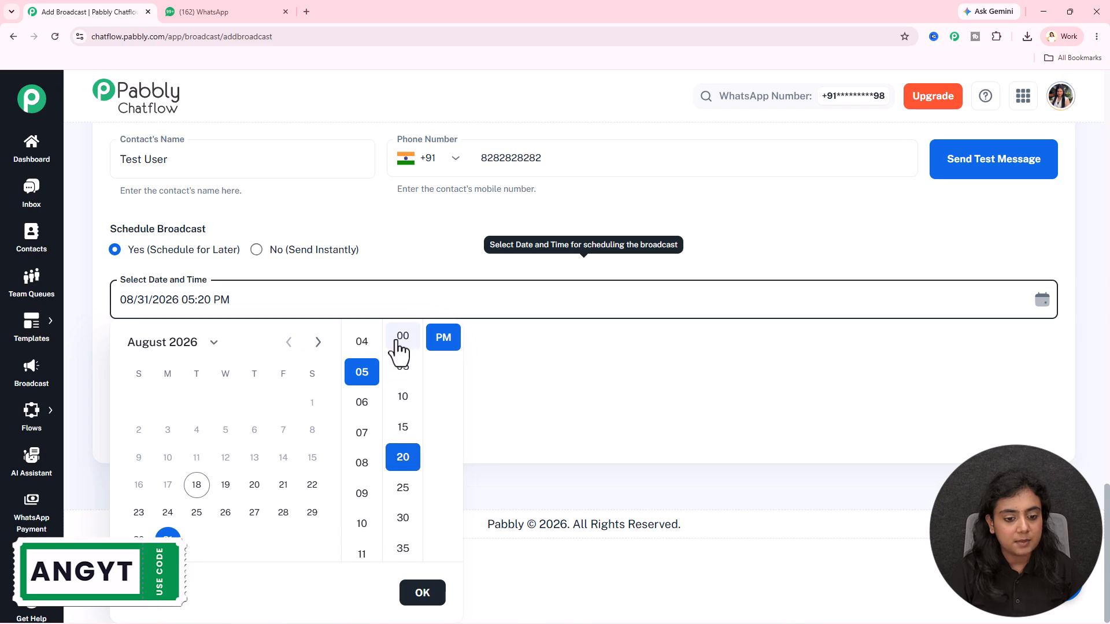
left_click(403, 336)
left_click(423, 593)
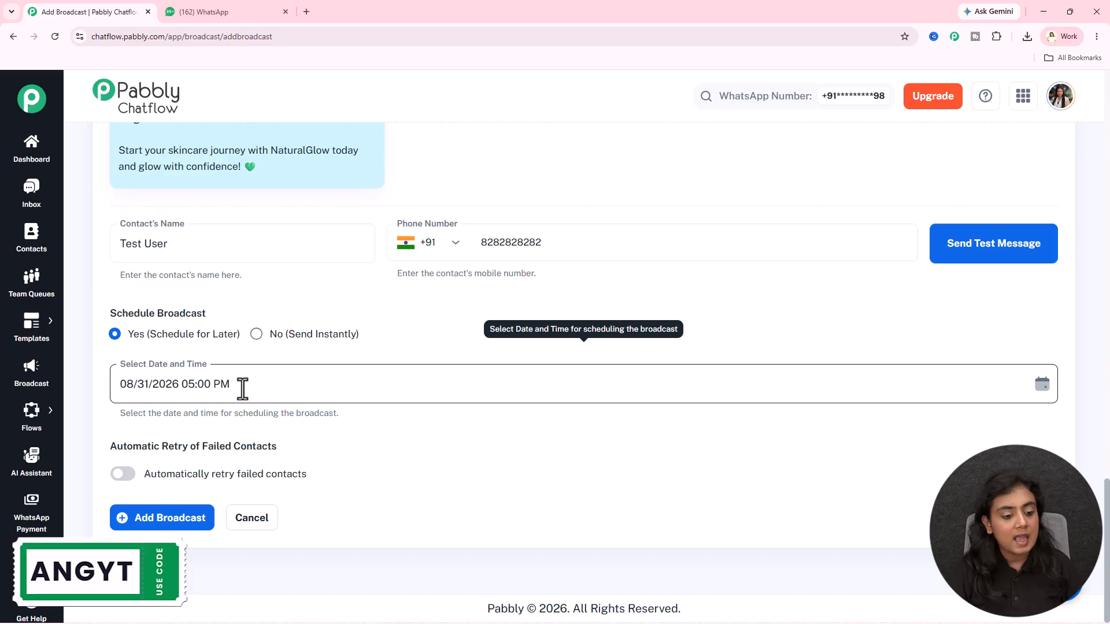
- Add the scheduled broadcast, check the Pab Bot chat in WhatsApp, and return to the Pabbly Chatflow broadcast list
left_click(203, 522)
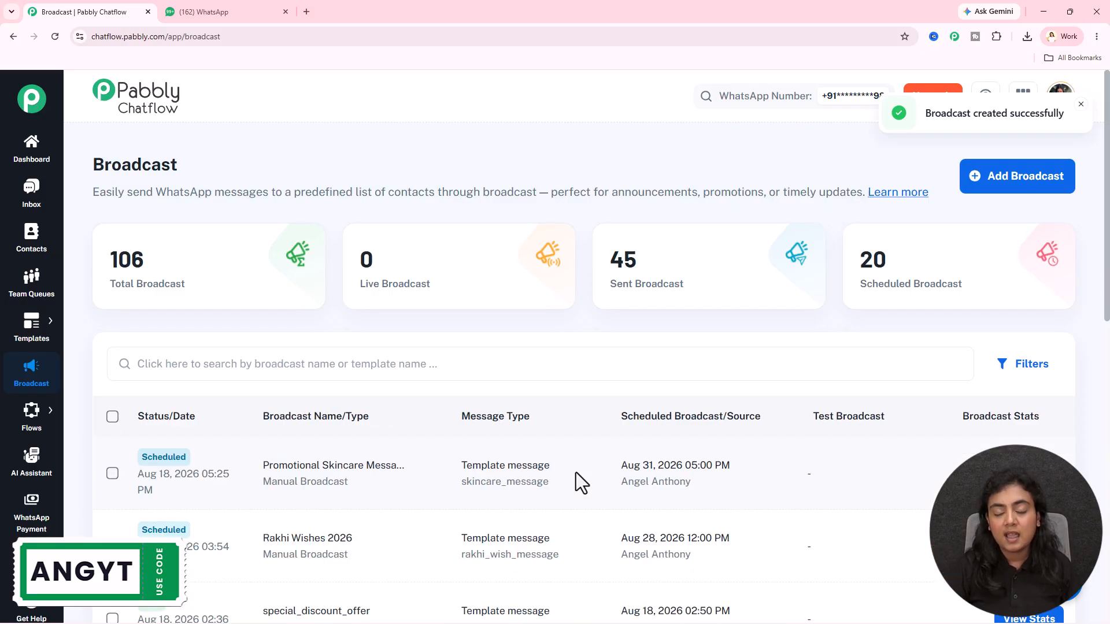
left_click(203, 9)
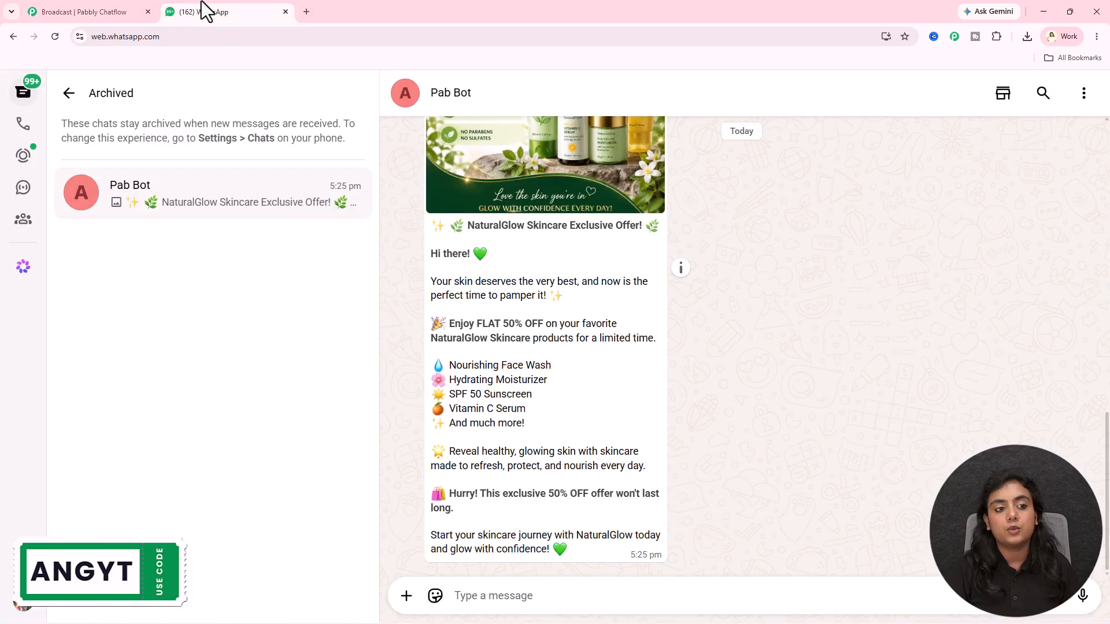
left_click(71, 12)
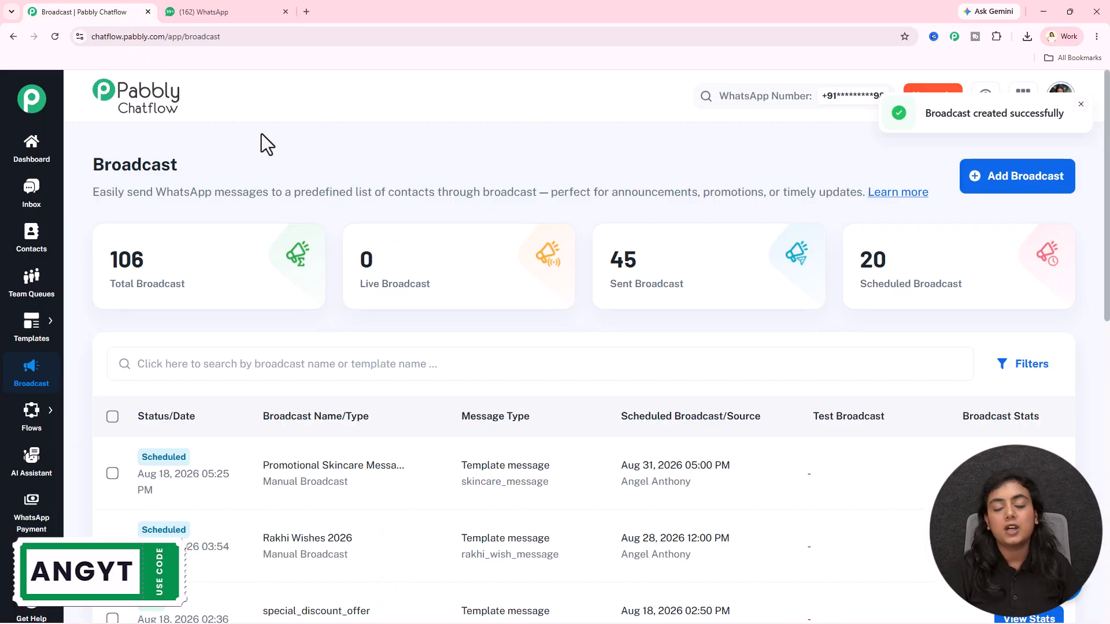